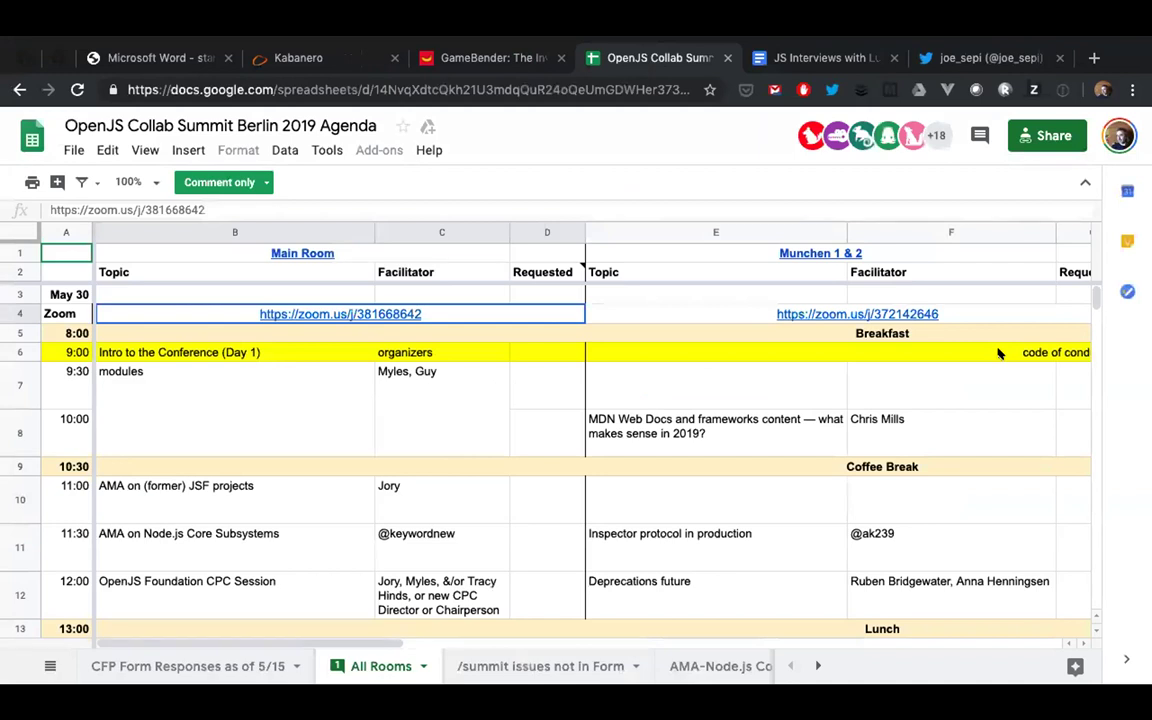
Switch to the "Node APIs - Promisified status" spreadsheet, hide its menus and select its web address
key("ctrl+Right")
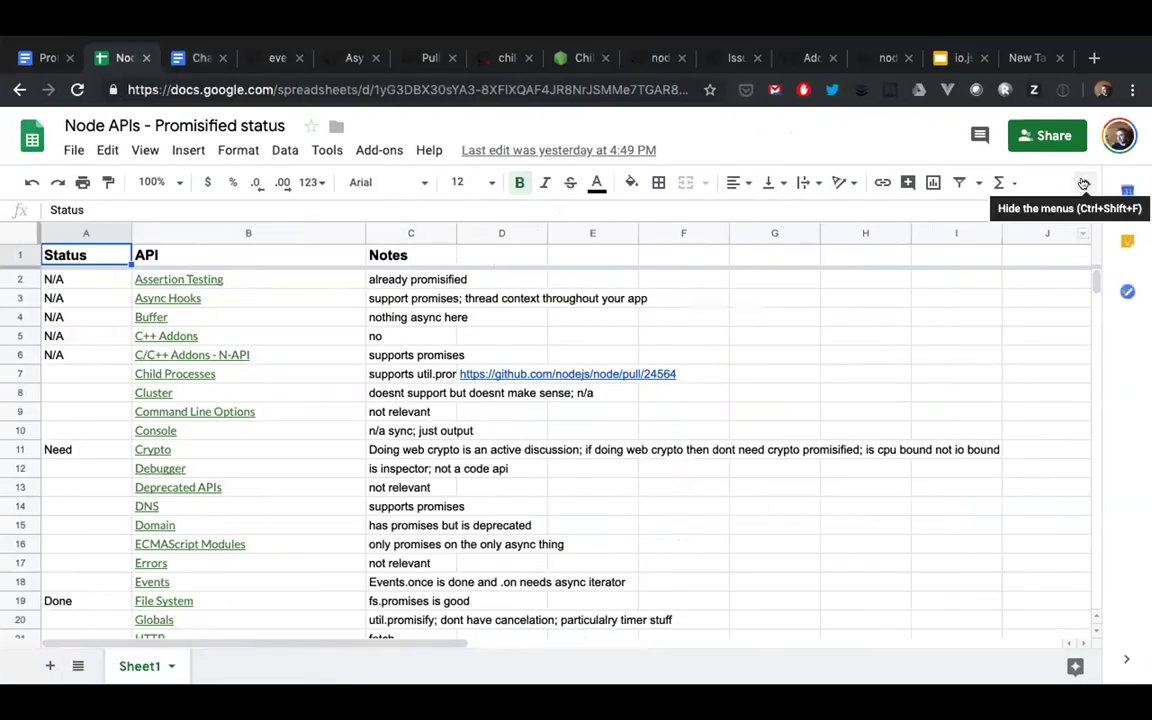
left_click(1083, 183)
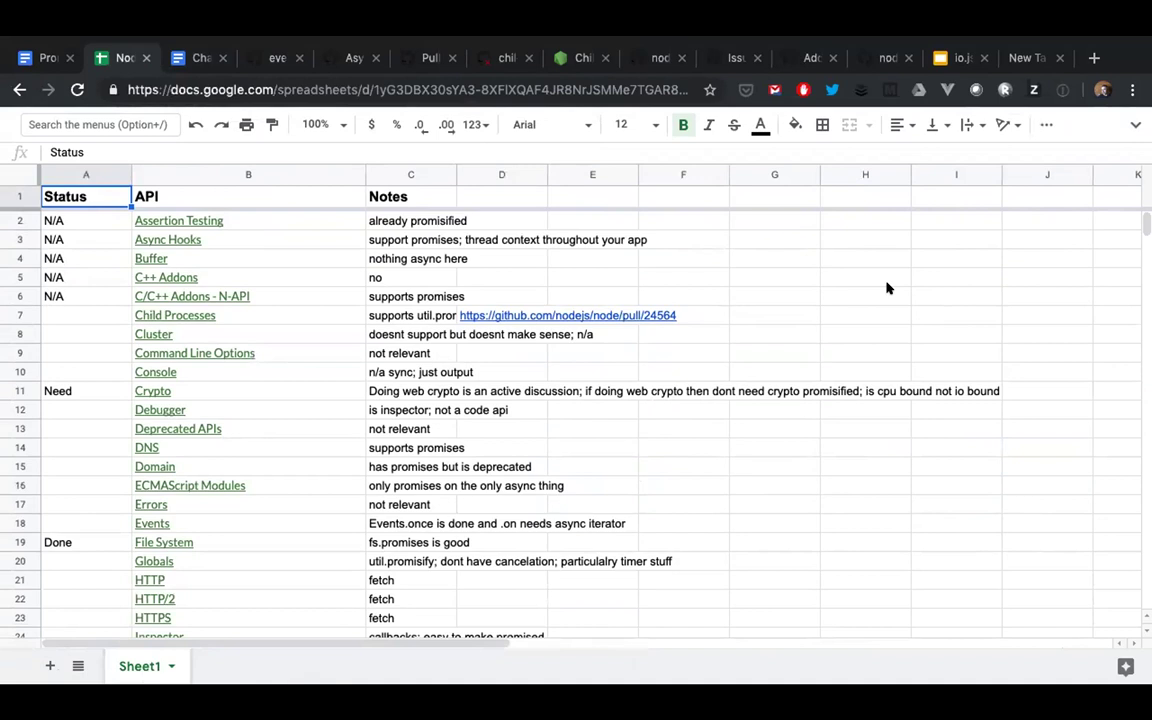
key("super+l")
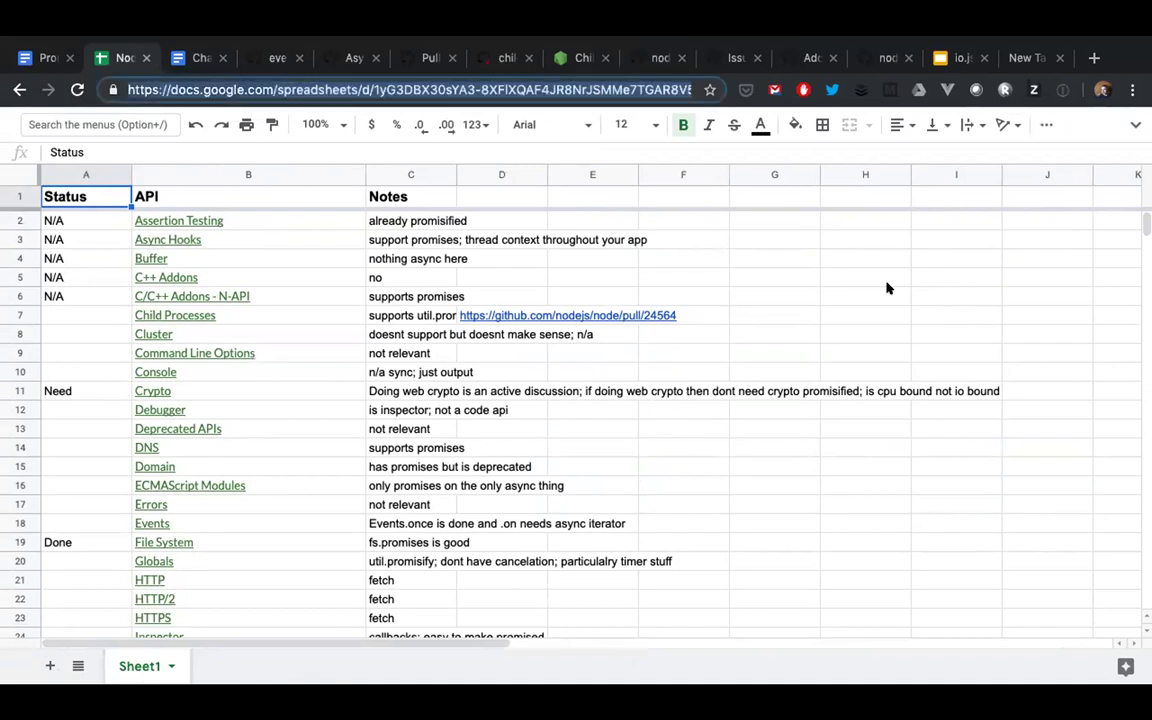
Check the direct messages in the Node.js Slack workspace about sharing the API list, and return to the spreadsheet
key("super+Tab")
key("super+Tab")
key("super+Tab")
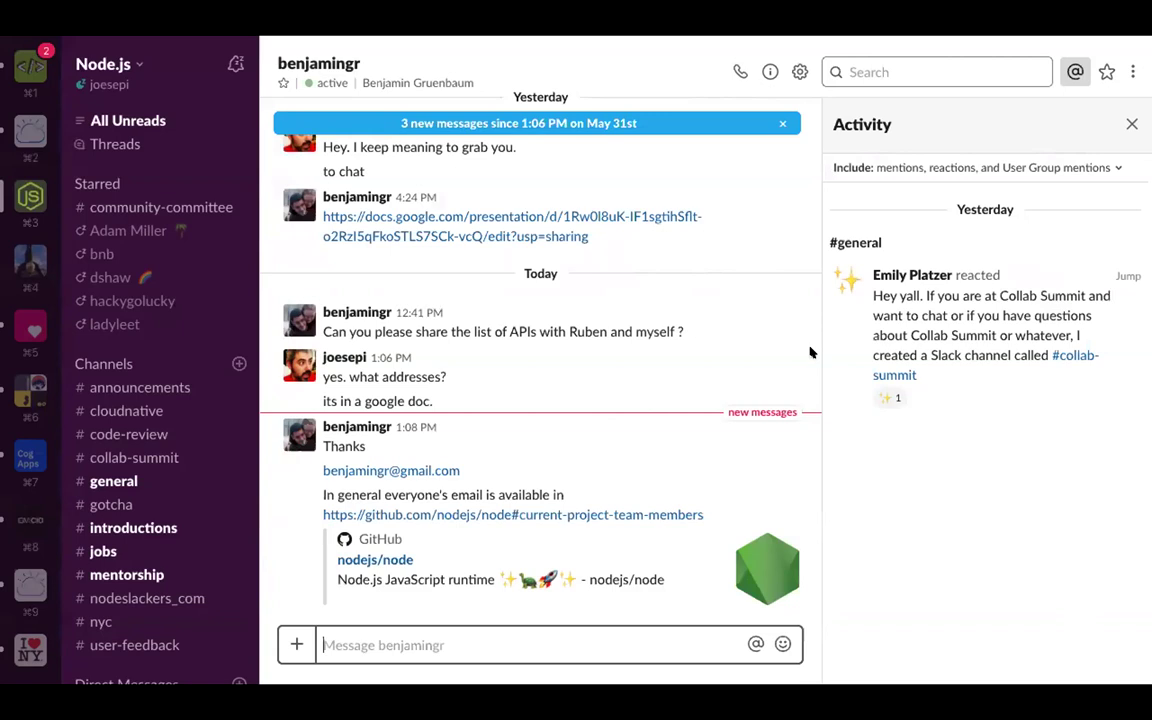
key("super+Tab")
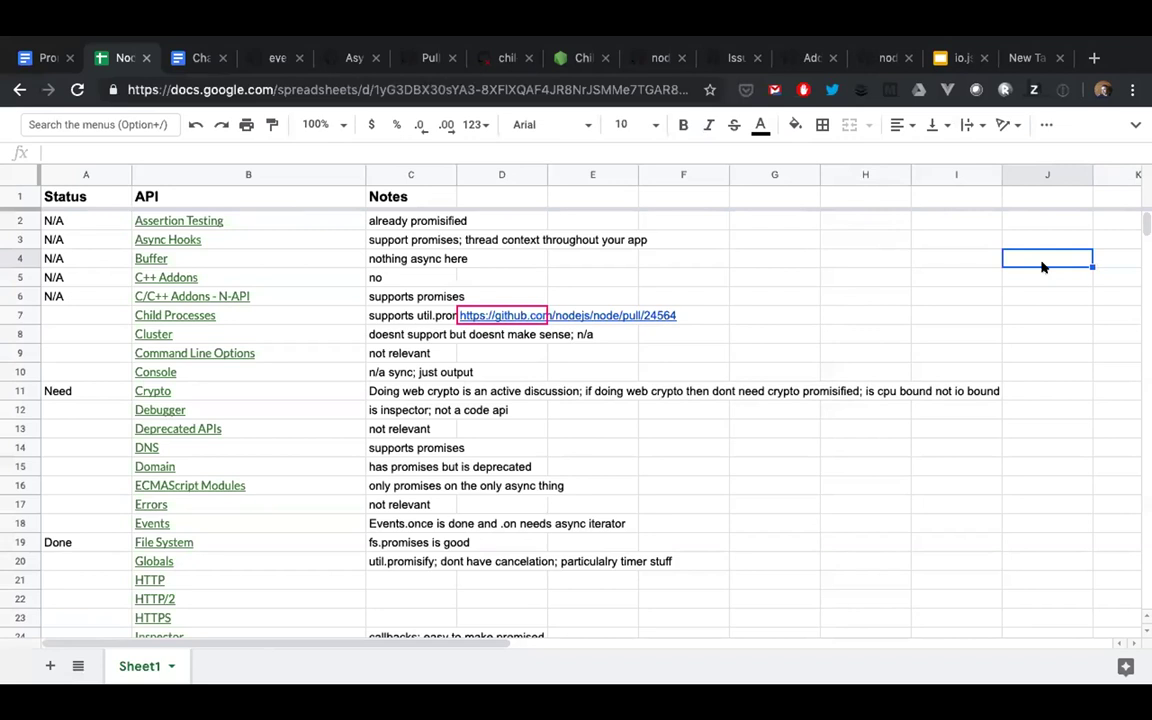
Examine the child_process experimental promises API pull request #24564 on GitHub and return to the Node APIs spreadsheet
left_click(507, 60)
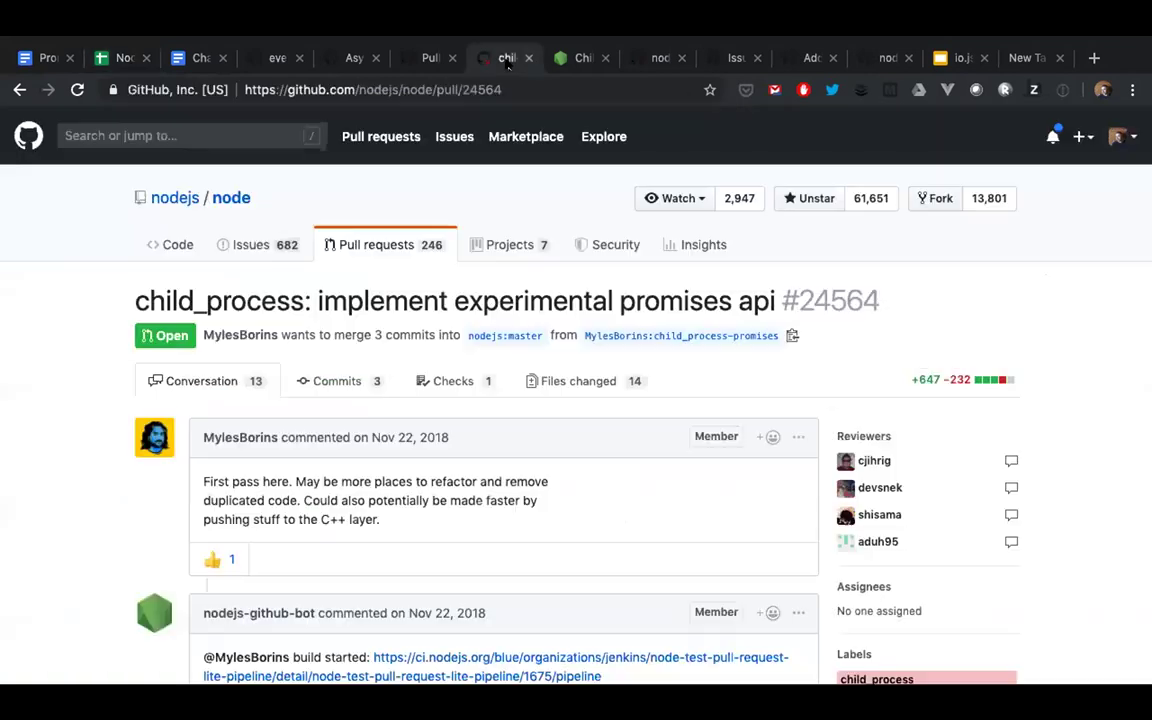
scroll(681, 388, "down", 2)
scroll(681, 388, "down", 1)
scroll(681, 388, "up", 1)
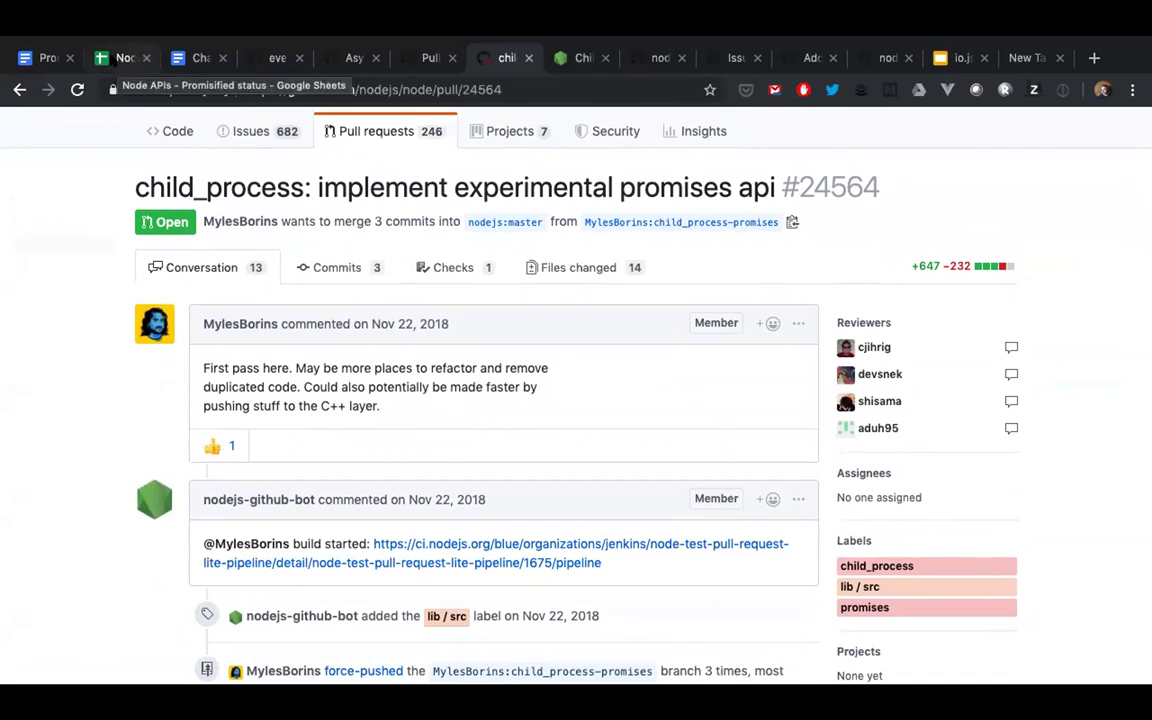
left_click(119, 59)
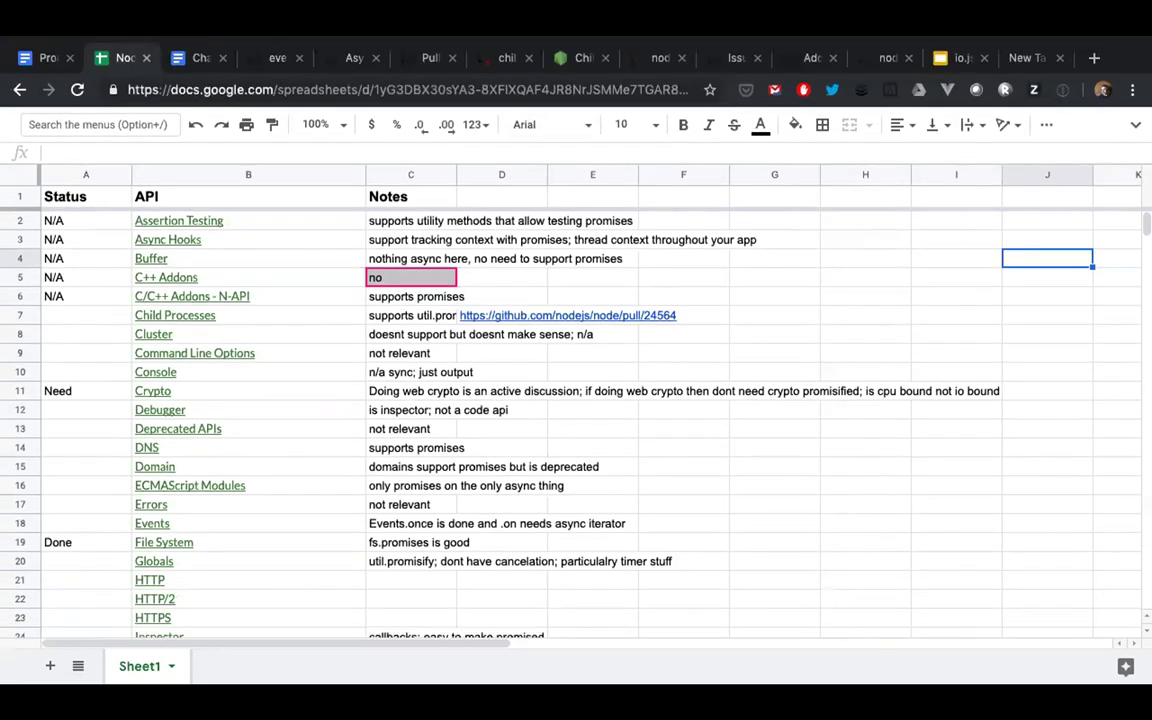
Review the spreadsheet's advanced sharing settings and a collaborator's access level, and return to the sheet with its menus hidden
key("ctrl+shift+f")
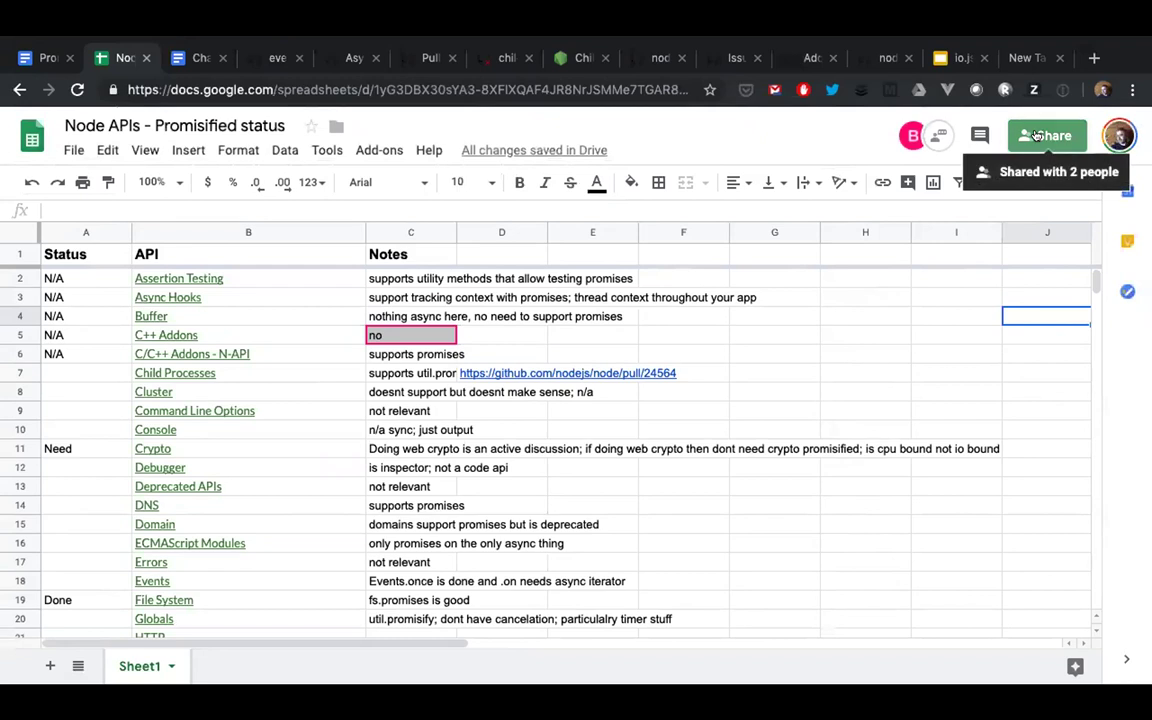
left_click(1044, 135)
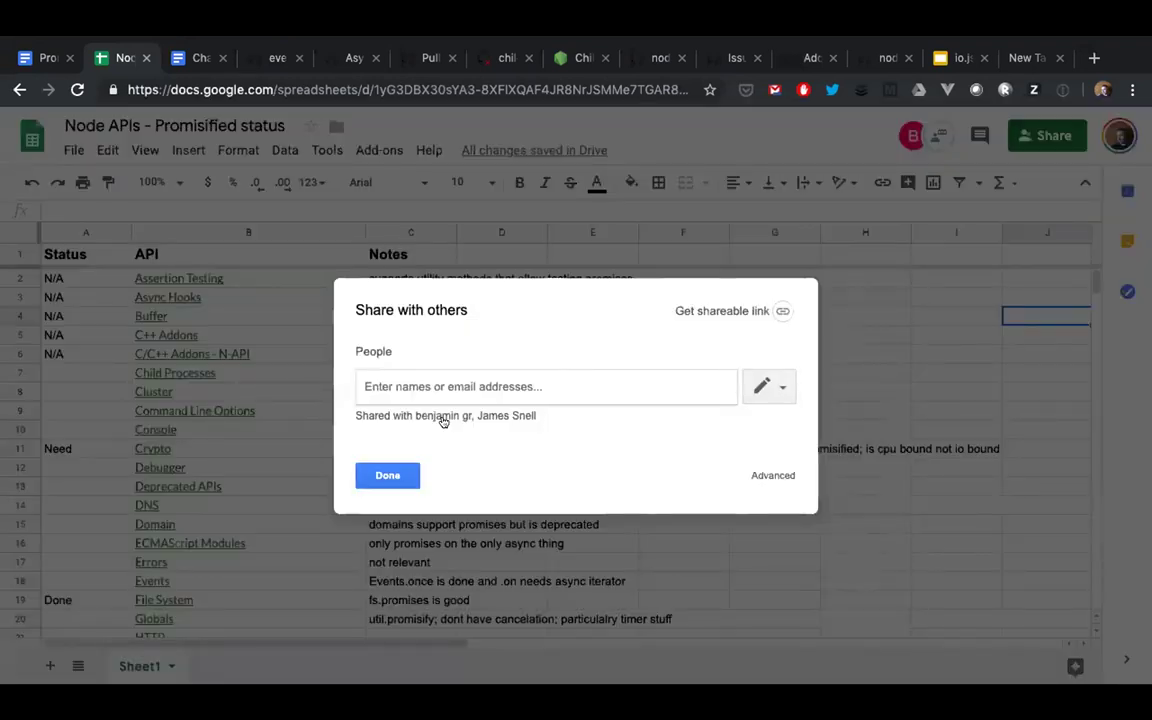
left_click(766, 476)
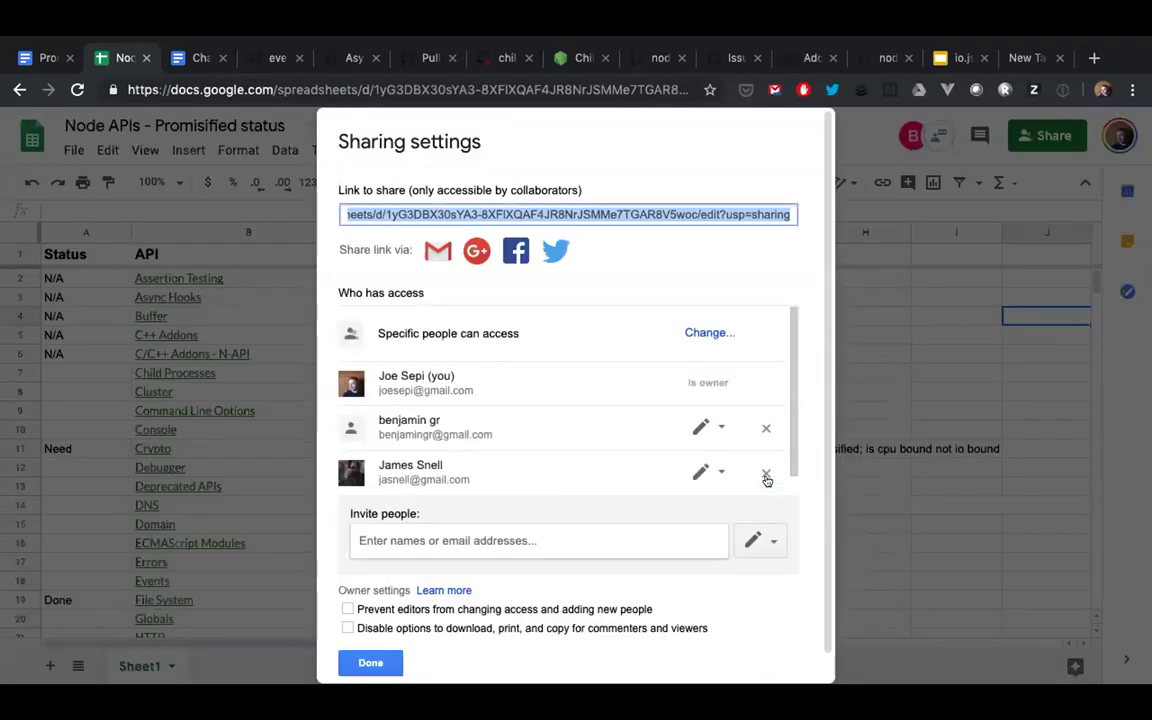
left_click(706, 426)
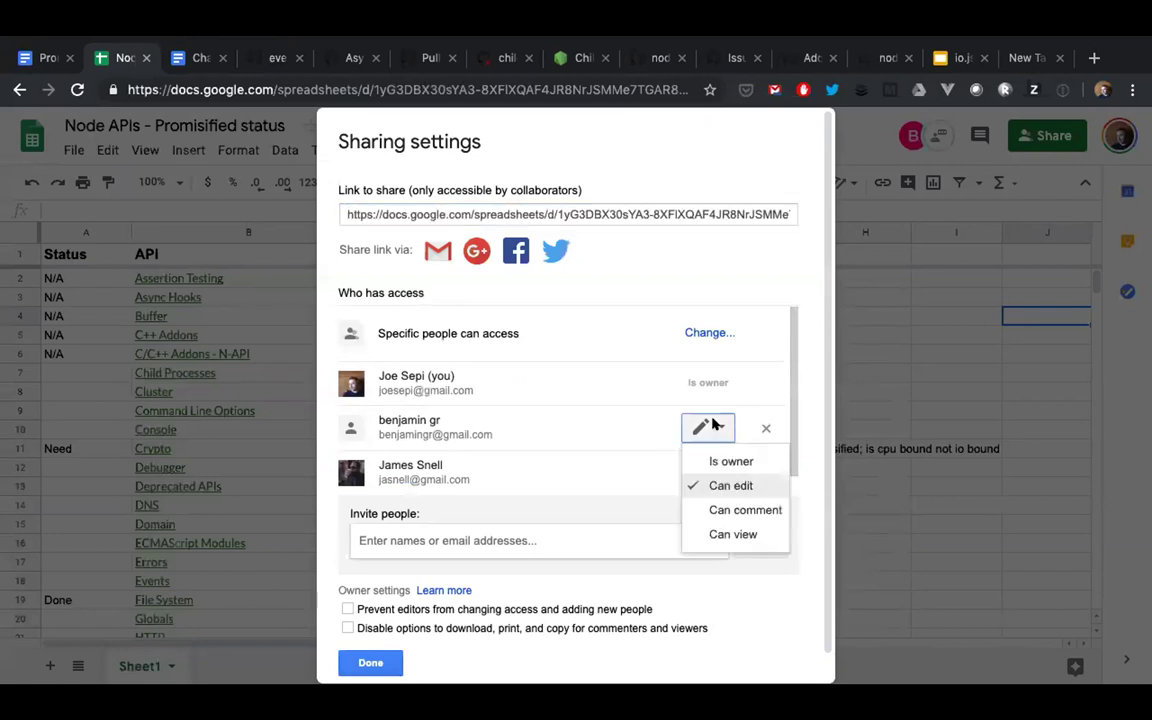
left_click(728, 257)
left_click(370, 662)
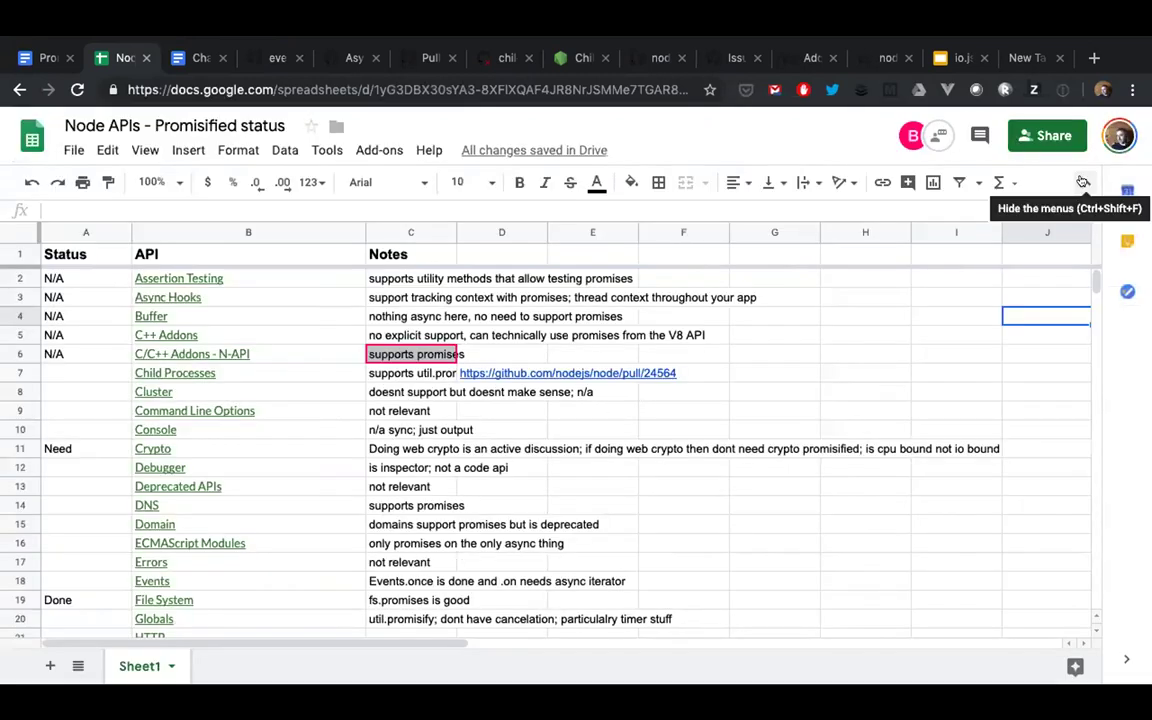
left_click(1084, 182)
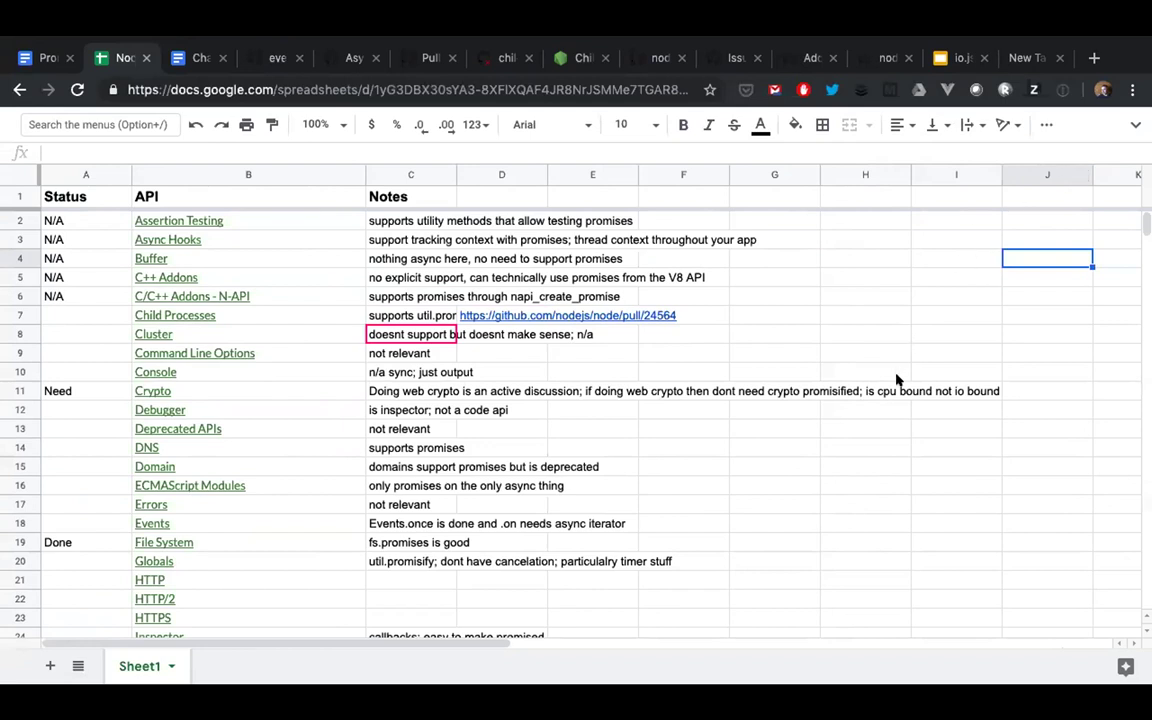
Look through the API notes and set the status of Assertion Testing in row 2 to Done
scroll(896, 380, "down", 4)
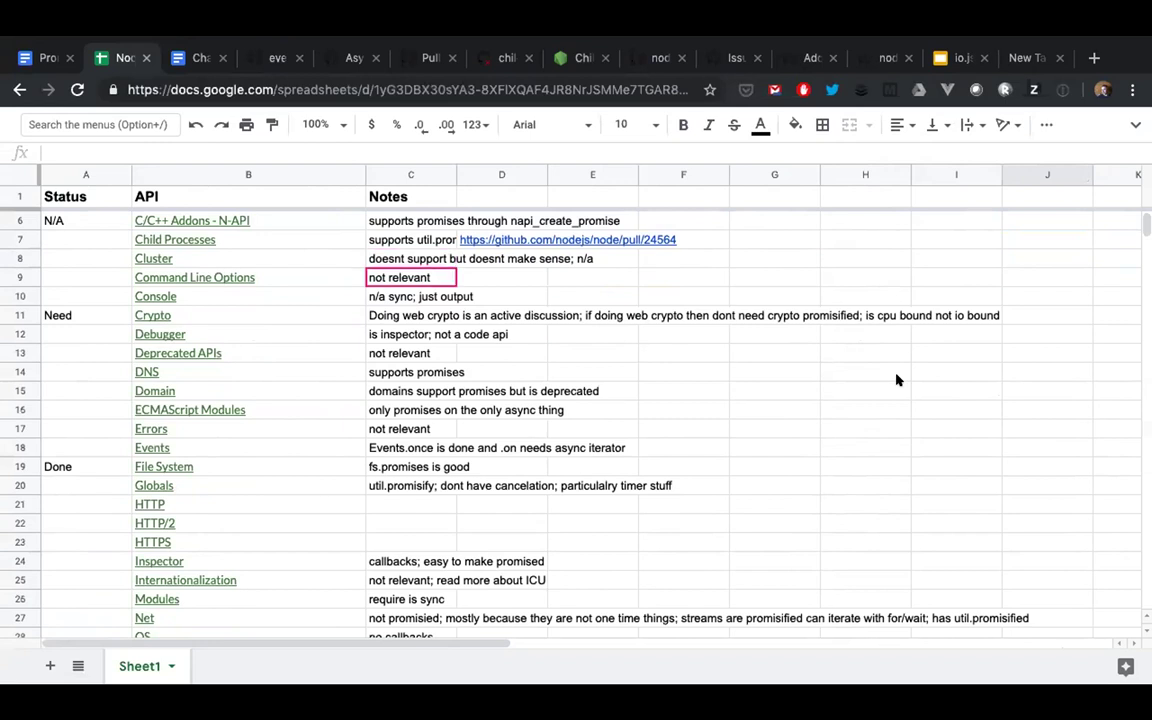
scroll(896, 380, "up", 4)
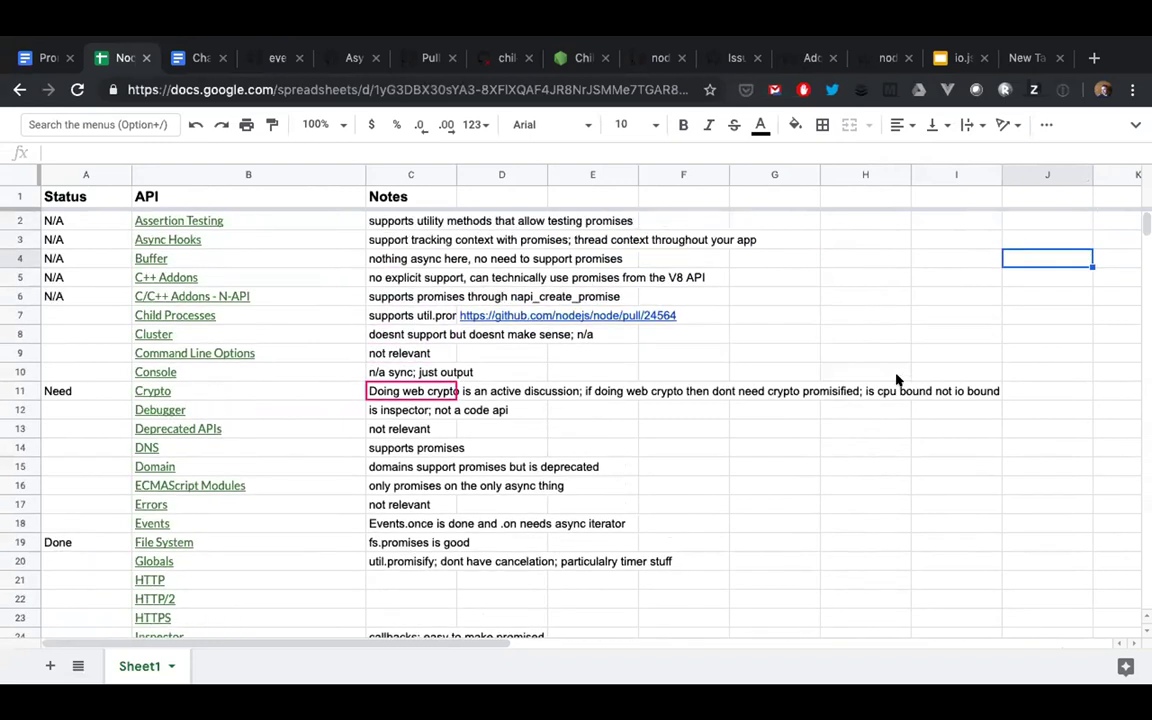
scroll(896, 380, "down", 5)
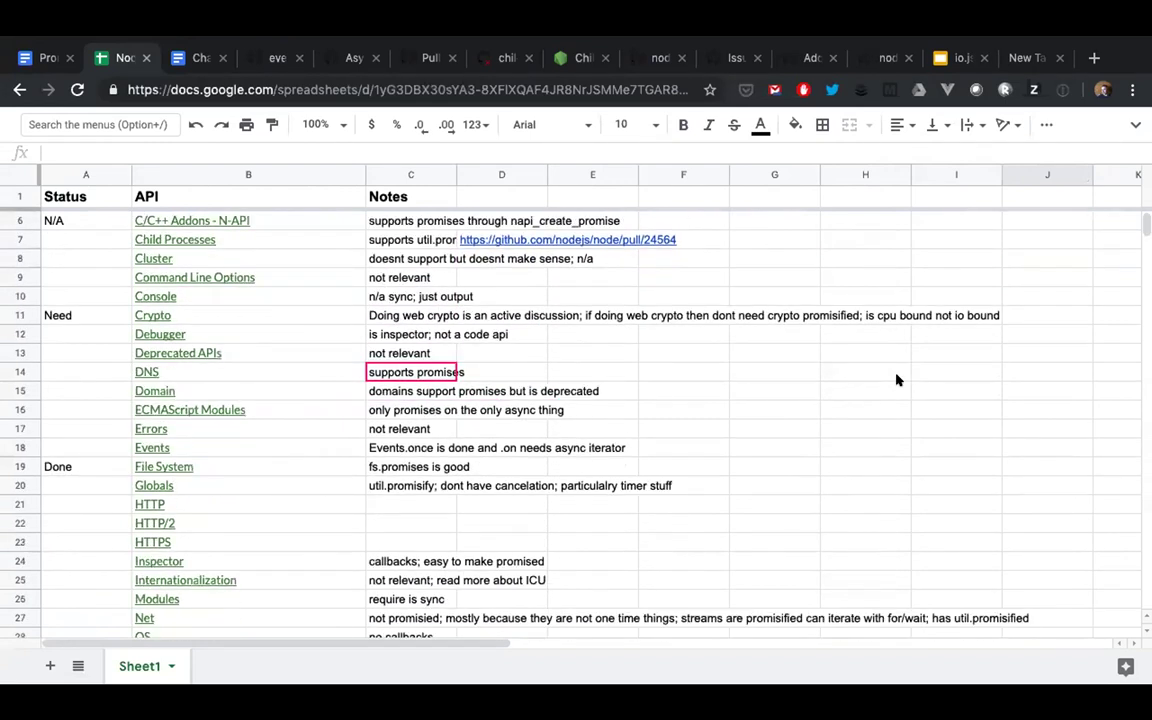
scroll(896, 380, "down", 1)
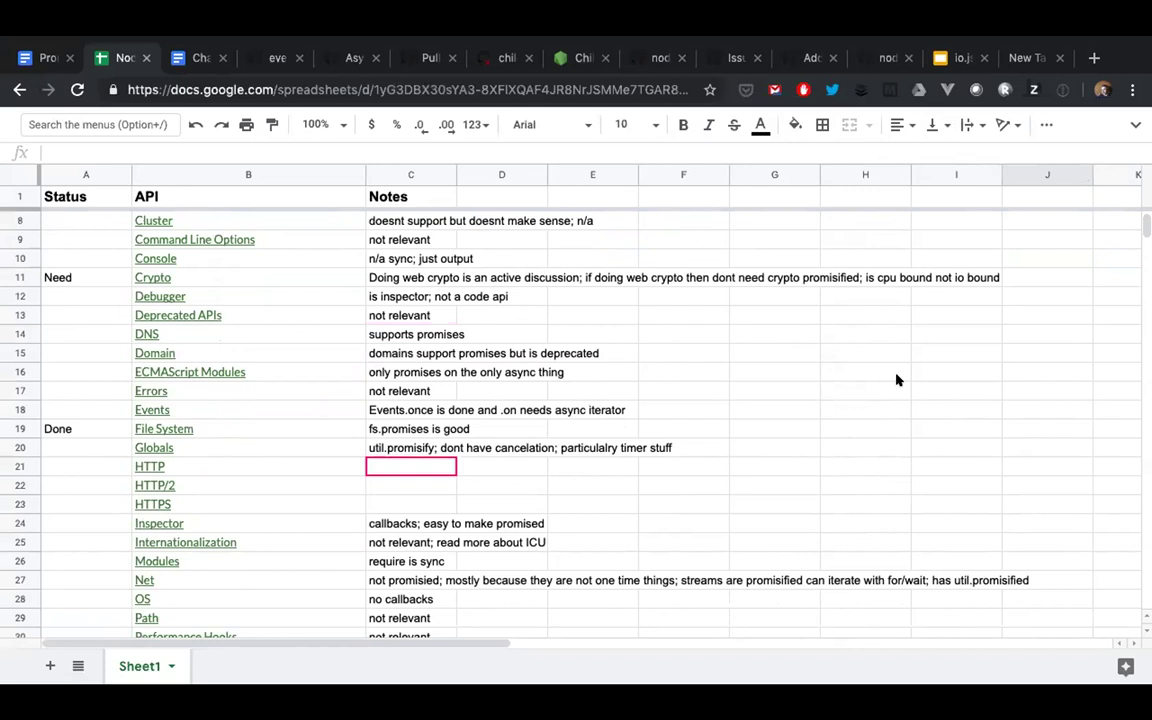
scroll(896, 380, "up", 6)
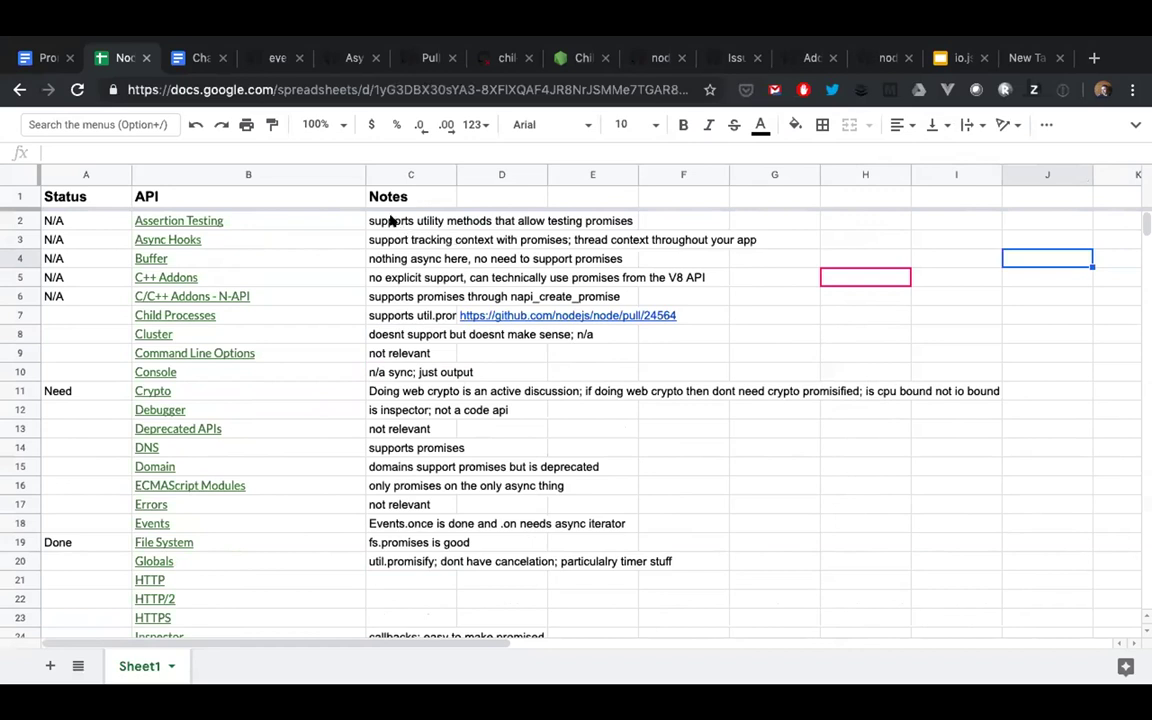
left_click(57, 220)
key("BackSpace")
type("Done")
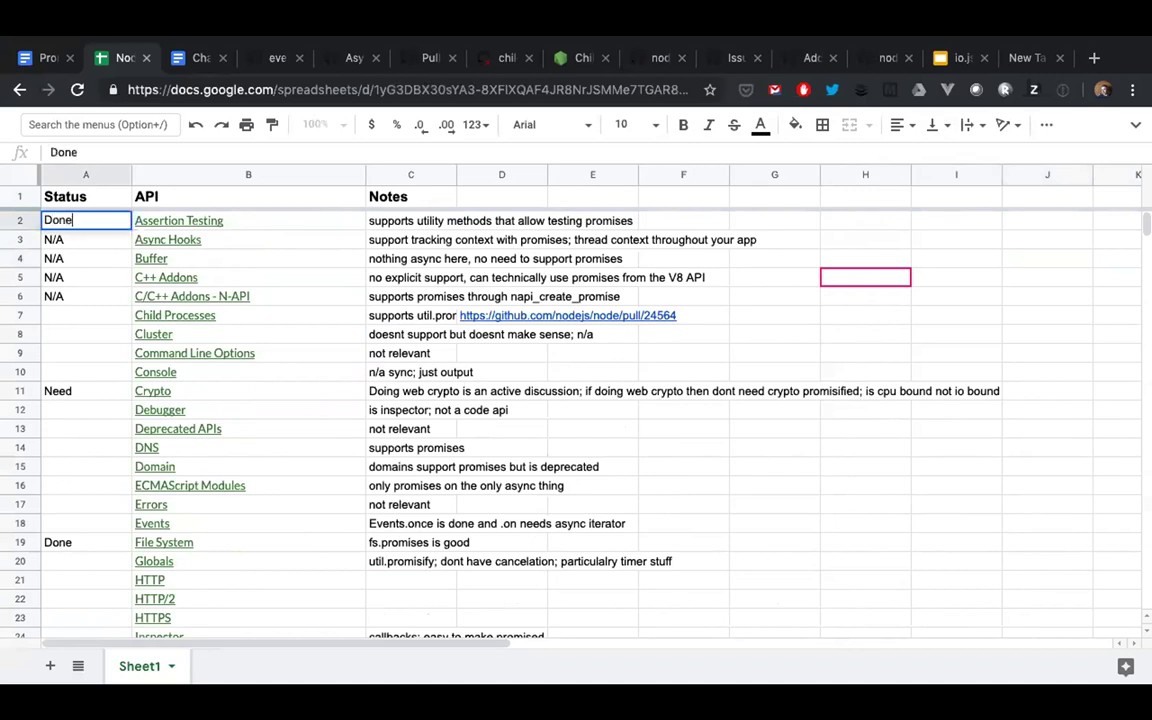
key("Return")
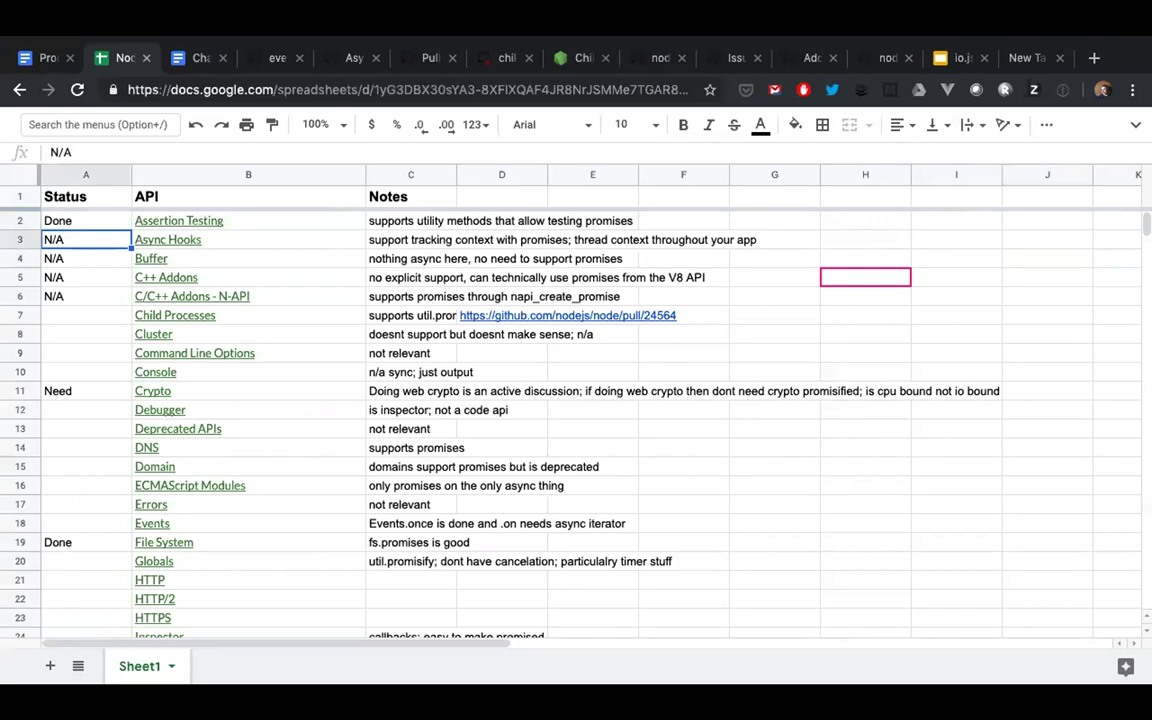
Review the EventEmitter once pull request #26078 on GitHub back to its opening description
left_click(505, 58)
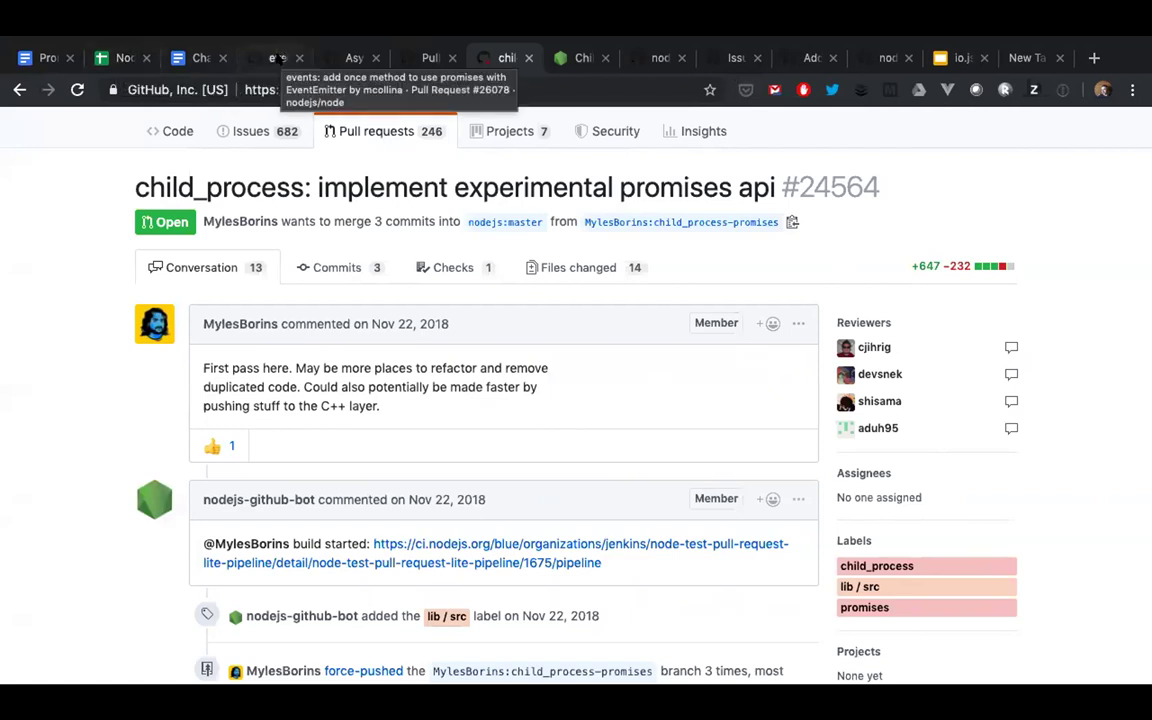
left_click(275, 58)
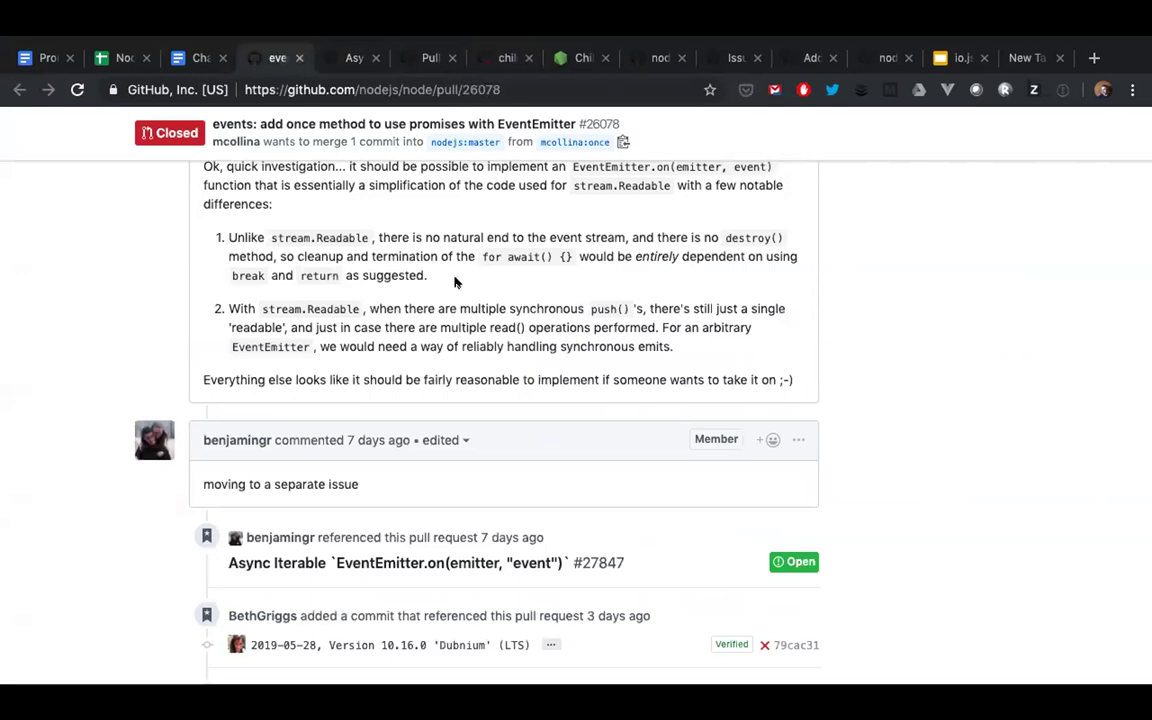
scroll(454, 283, "up", 20)
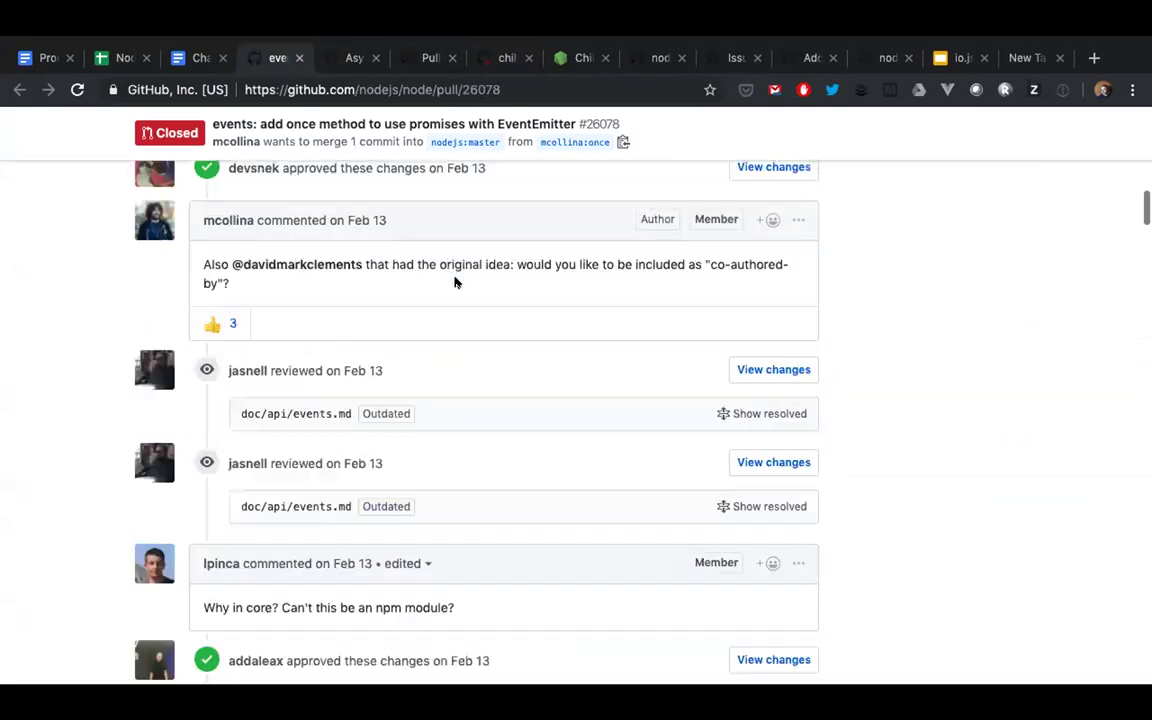
scroll(454, 283, "up", 15)
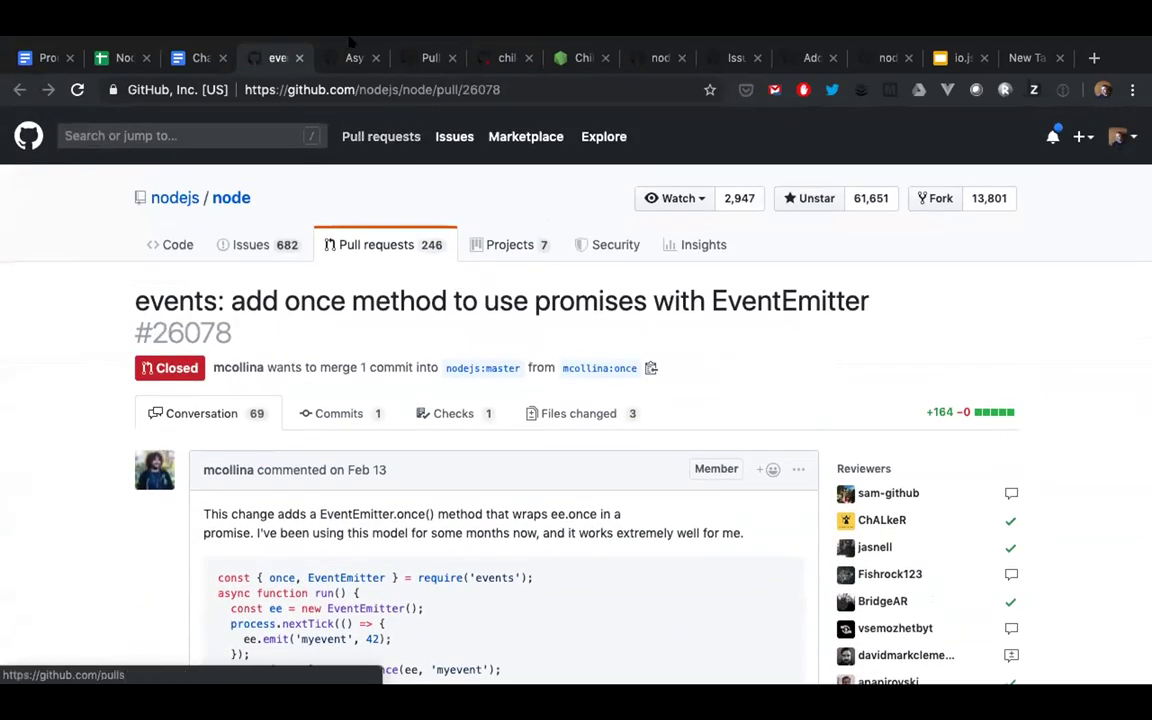
Look at issue #27847, refresh the open pull request list to preview readline pull request #27989, and return to pull request #24564
left_click(351, 58)
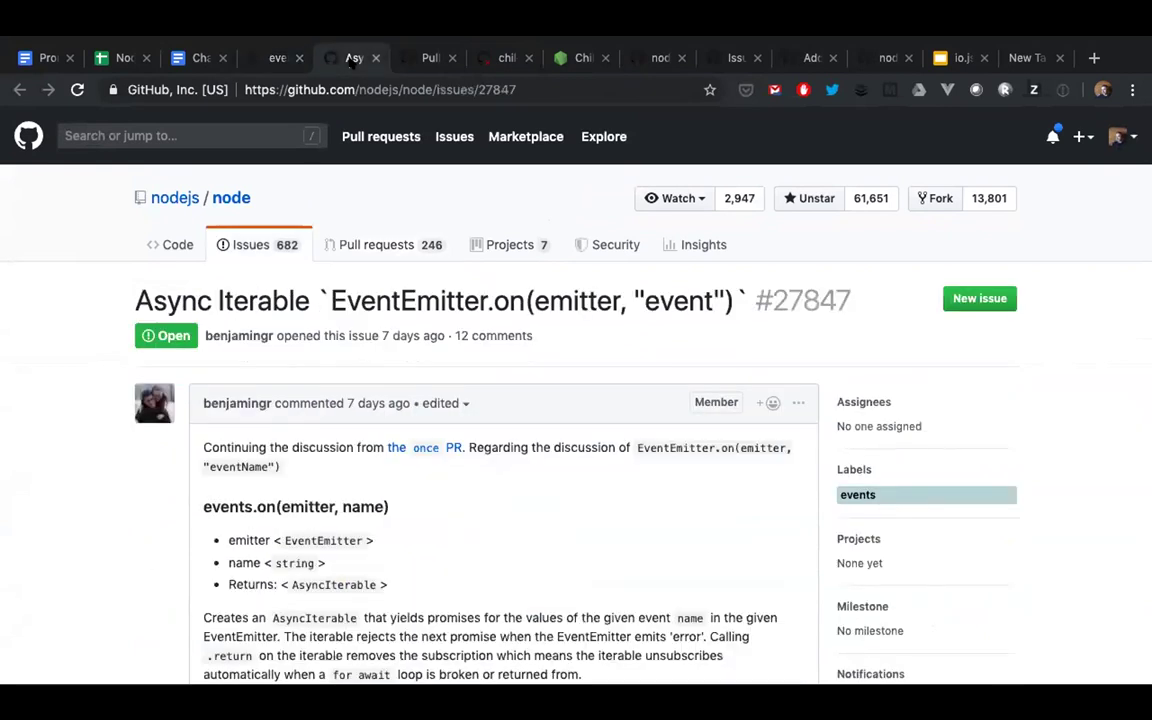
left_click(428, 60)
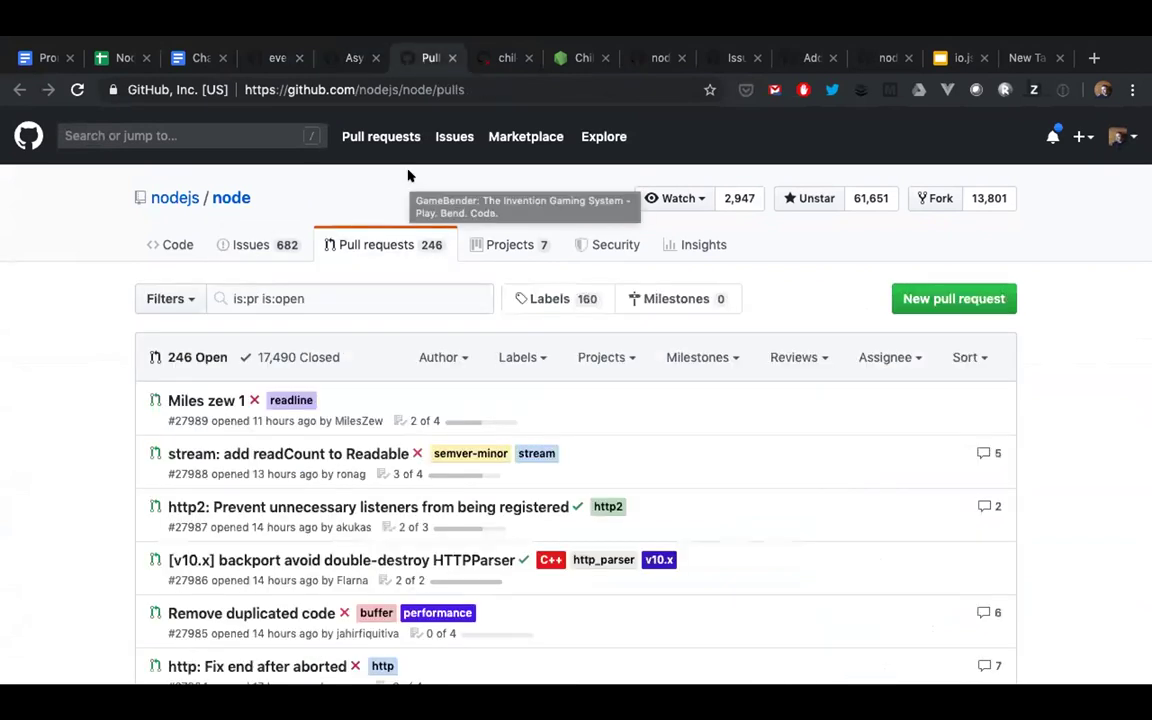
key("super+r")
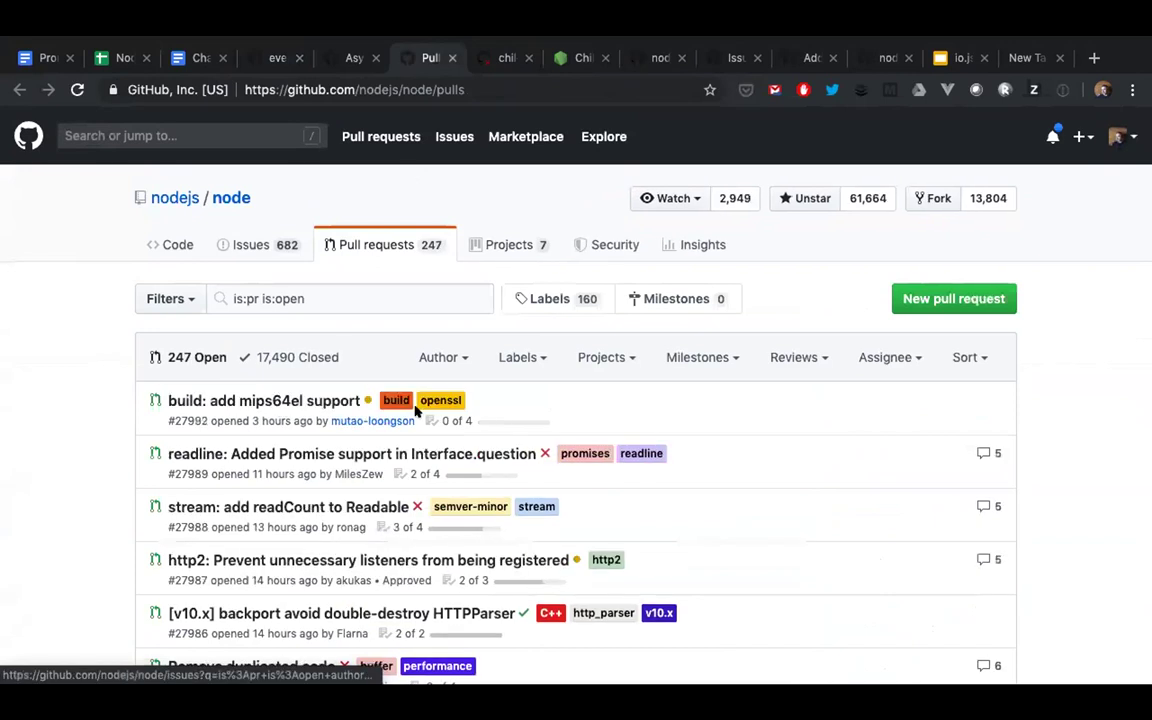
mouse_move(460, 453)
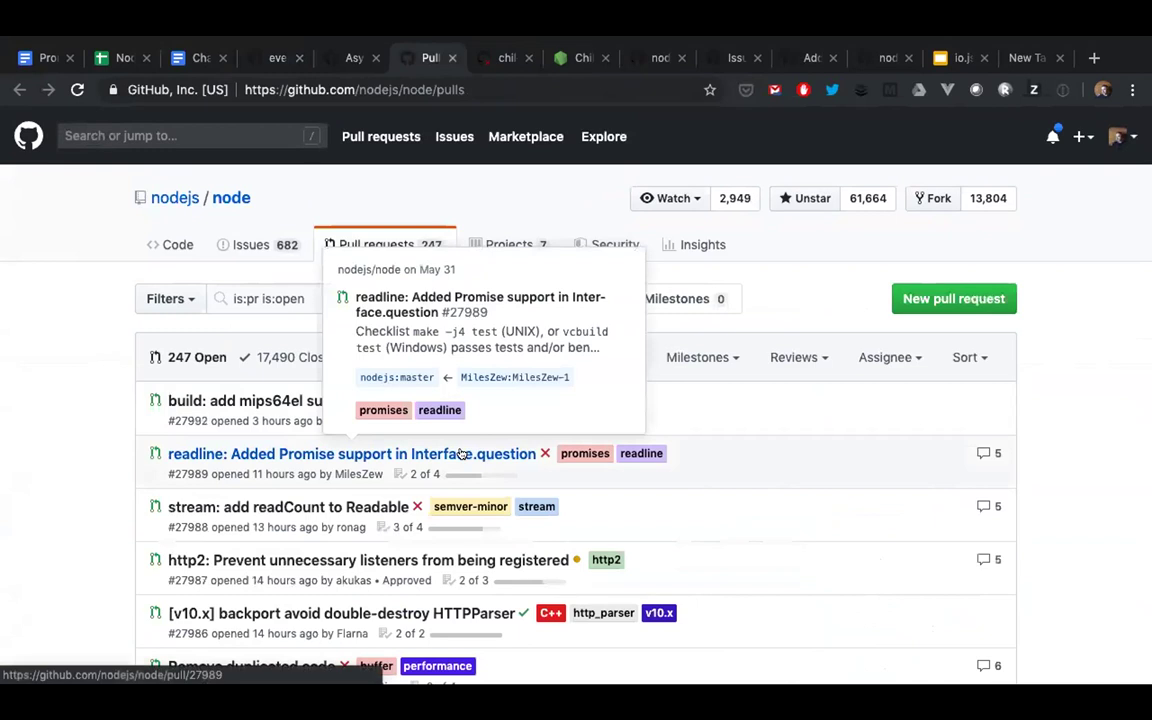
left_click(495, 57)
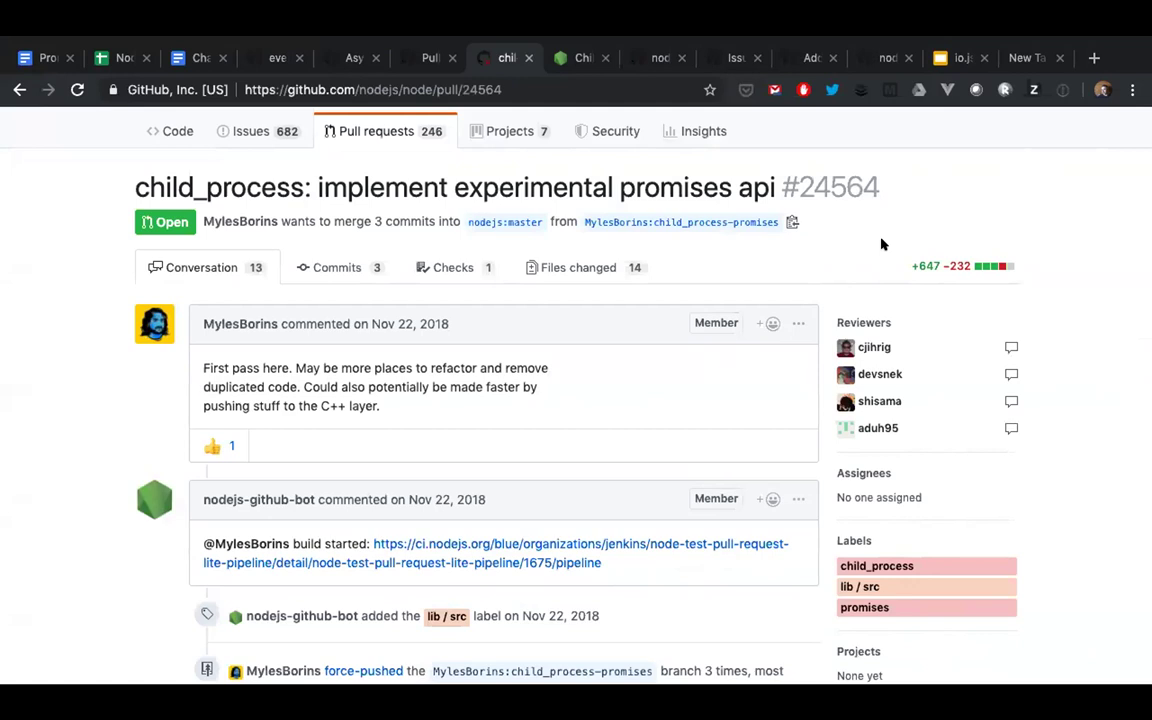
Turn on link sharing for the Node APIs spreadsheet and allow anyone with the link to edit
left_click(118, 58)
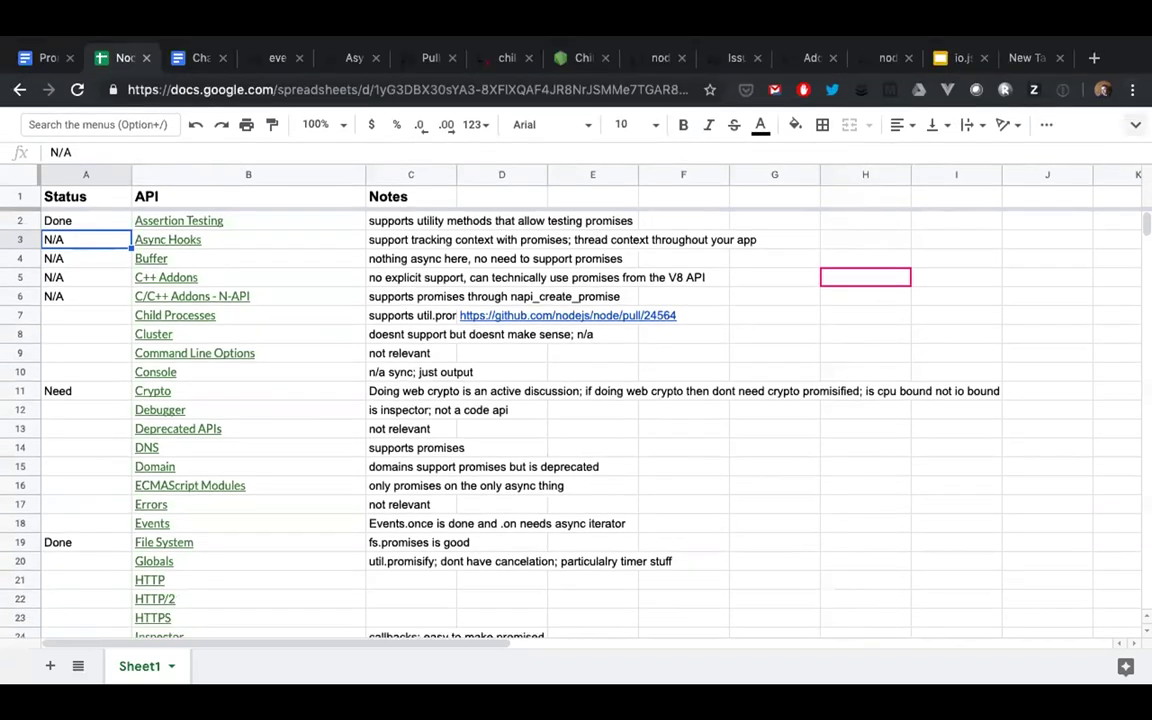
key("ctrl+shift+f")
left_click(1047, 136)
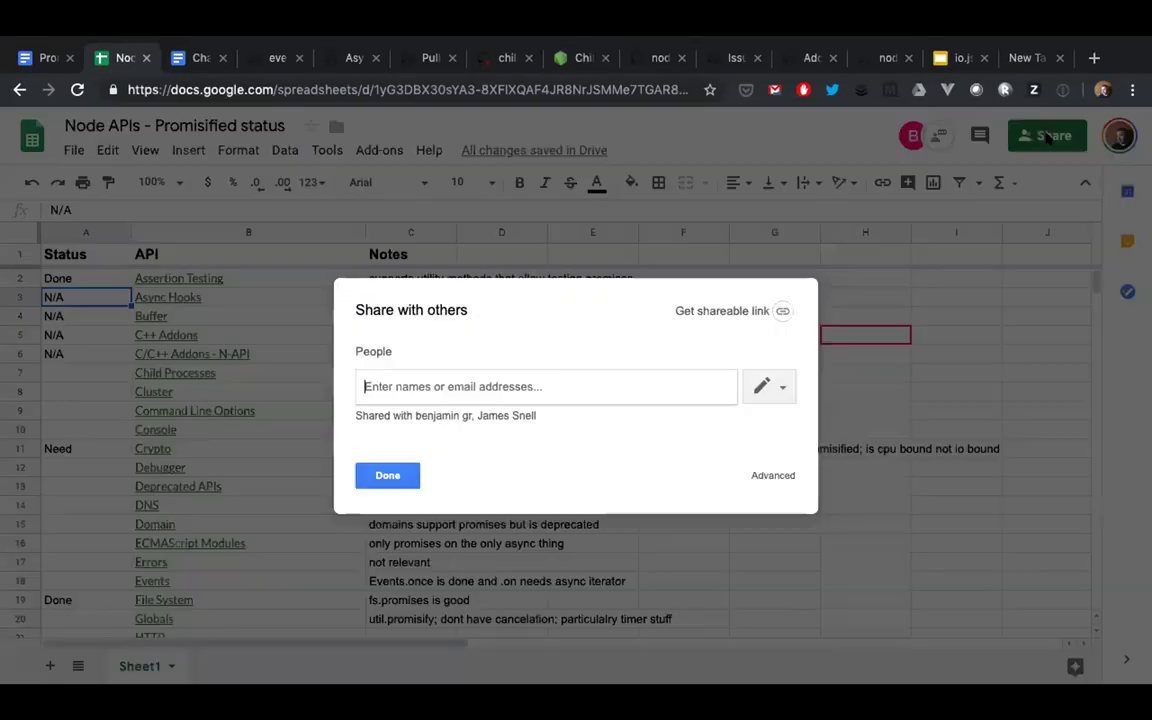
left_click(782, 311)
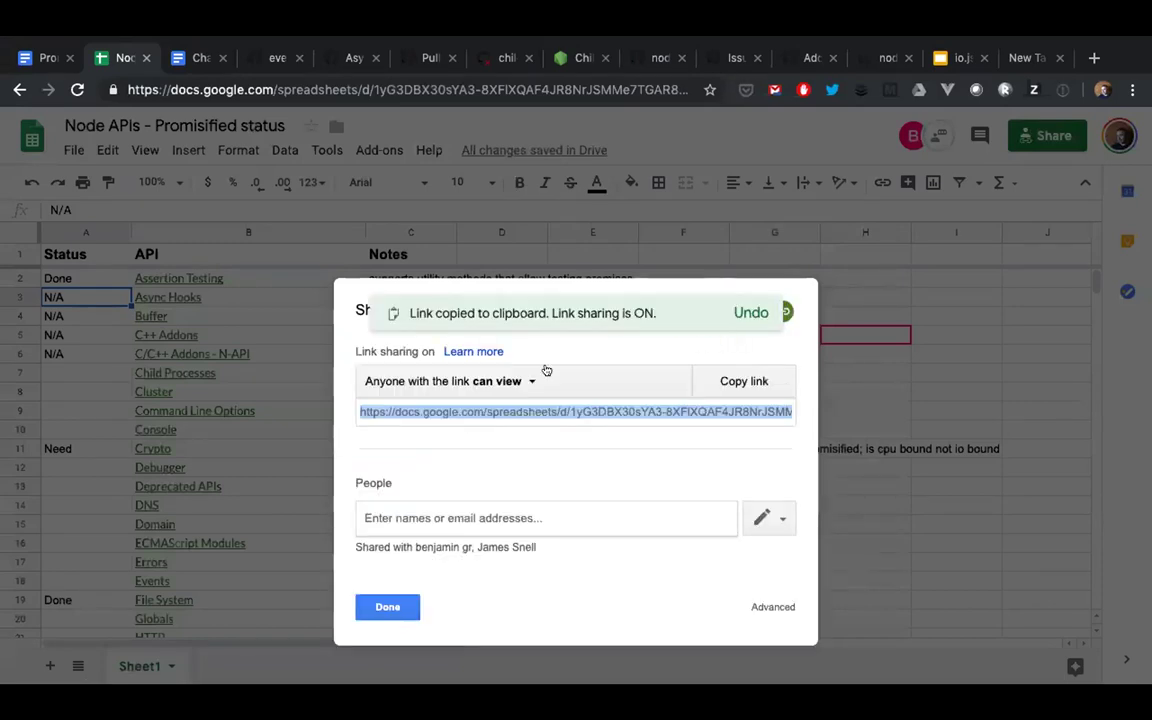
left_click(500, 383)
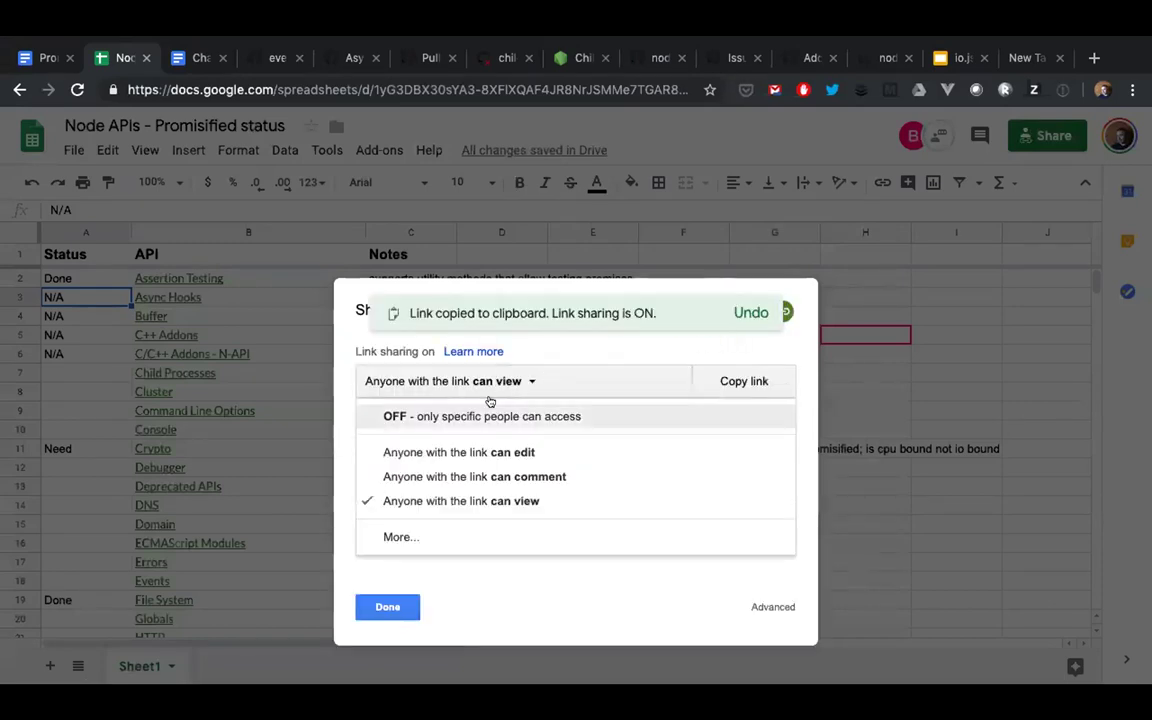
left_click(487, 453)
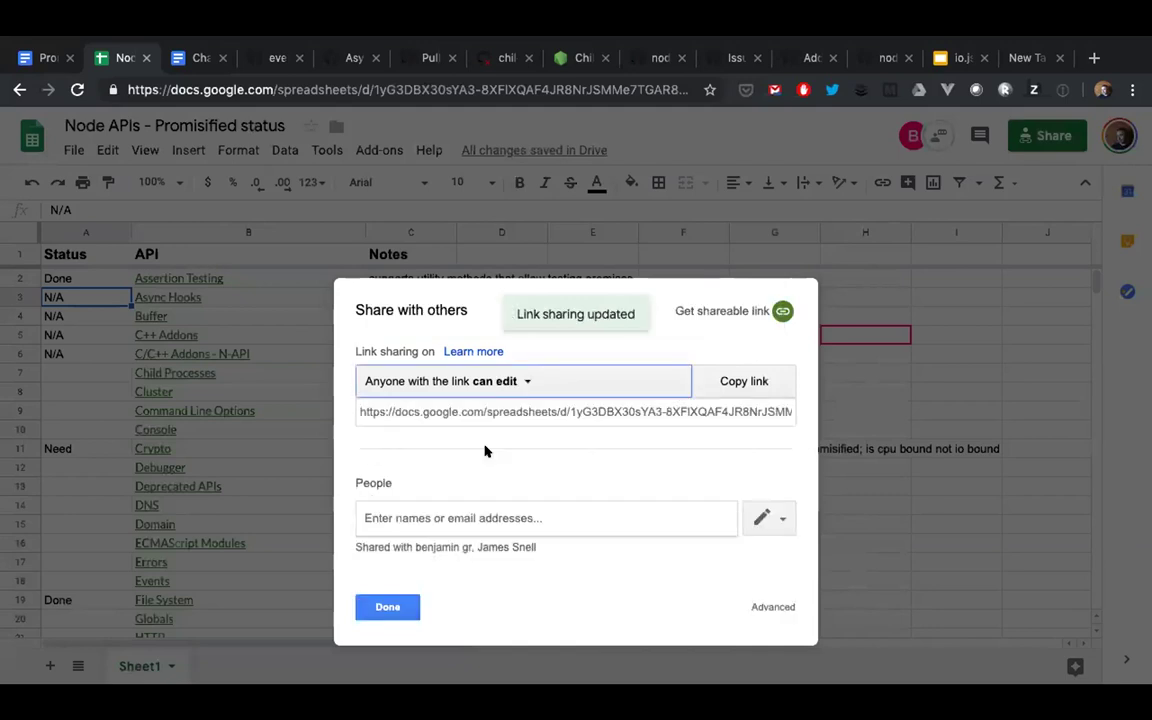
Restrict the spreadsheet's link sharing to anyone with the link can comment, copy the link, and close the sharing dialog
left_click(499, 383)
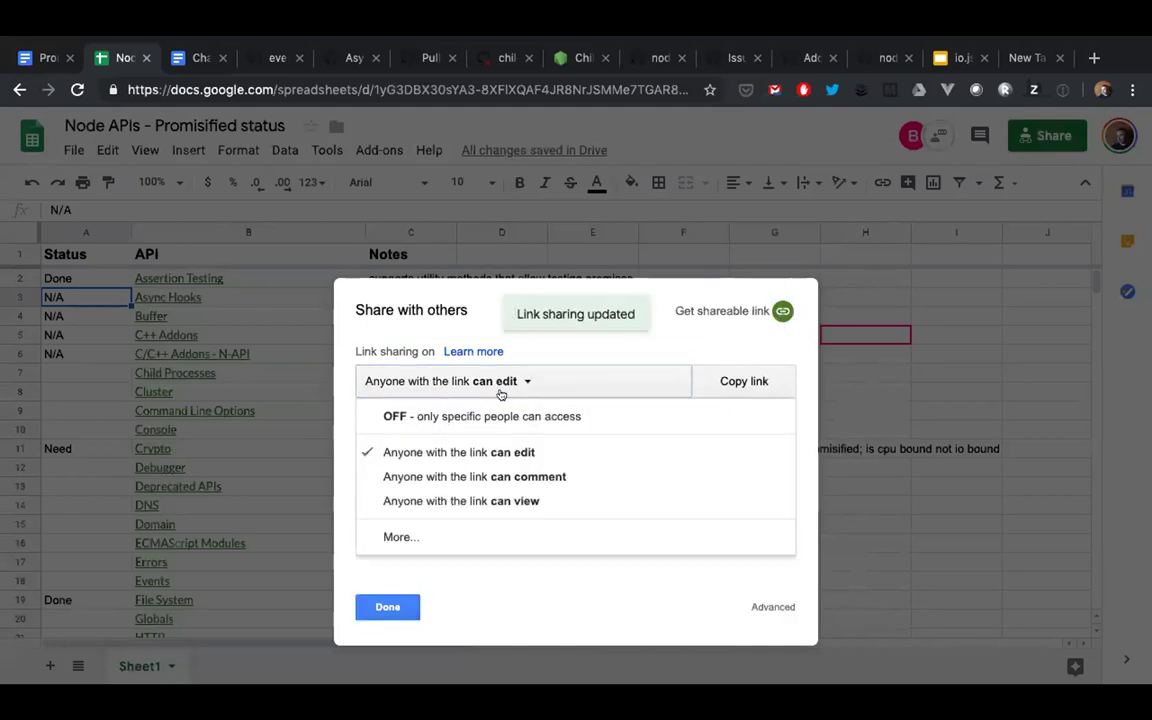
left_click(489, 476)
left_click(753, 381)
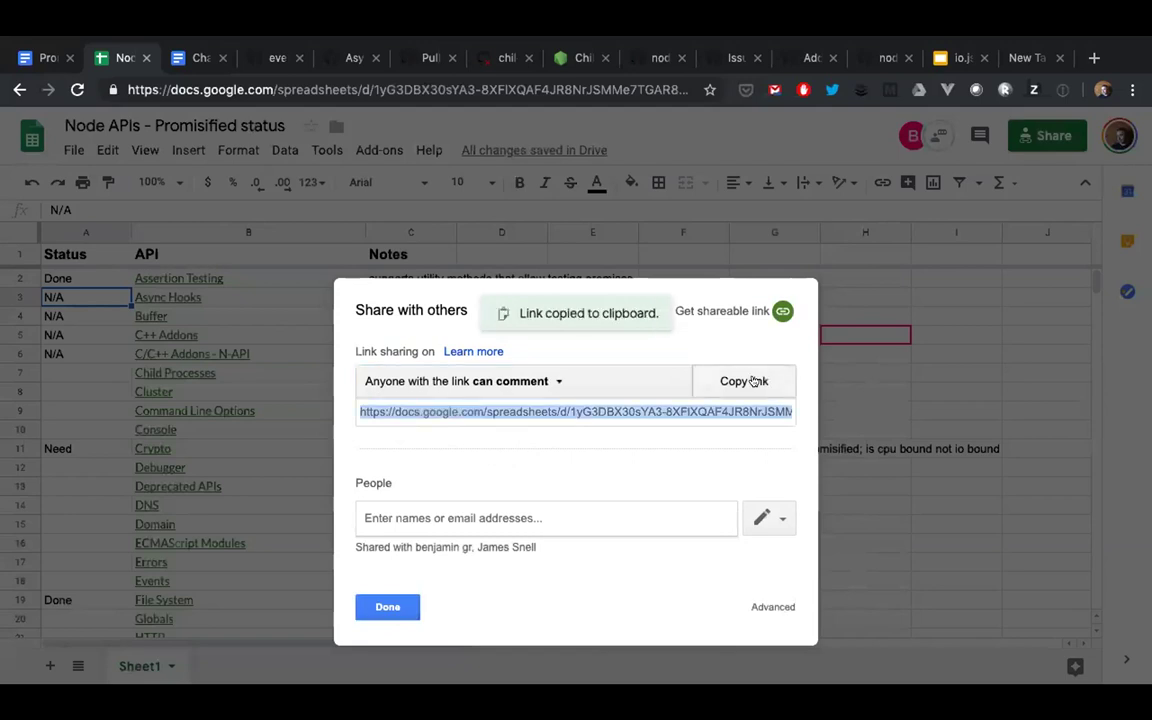
left_click(385, 607)
Go to the nodejs/summit repository in a new browser tab and open its issue Summit Topic - Promises, #175
key("super+t")
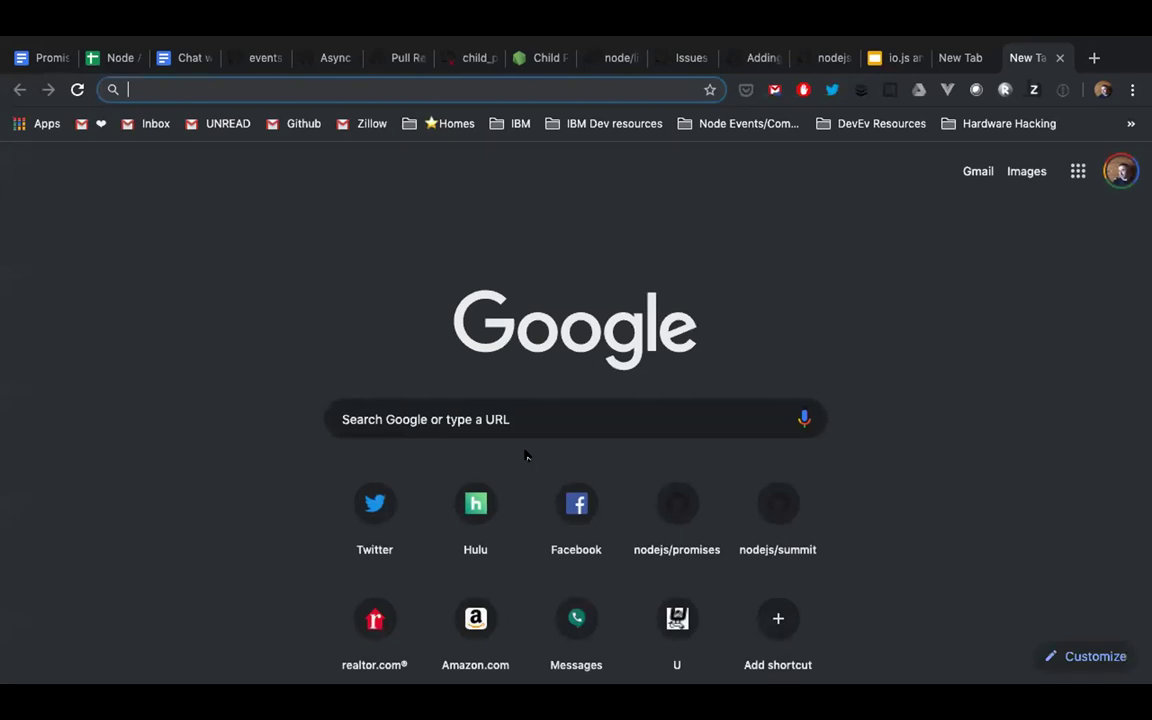
type("summit")
key("Down")
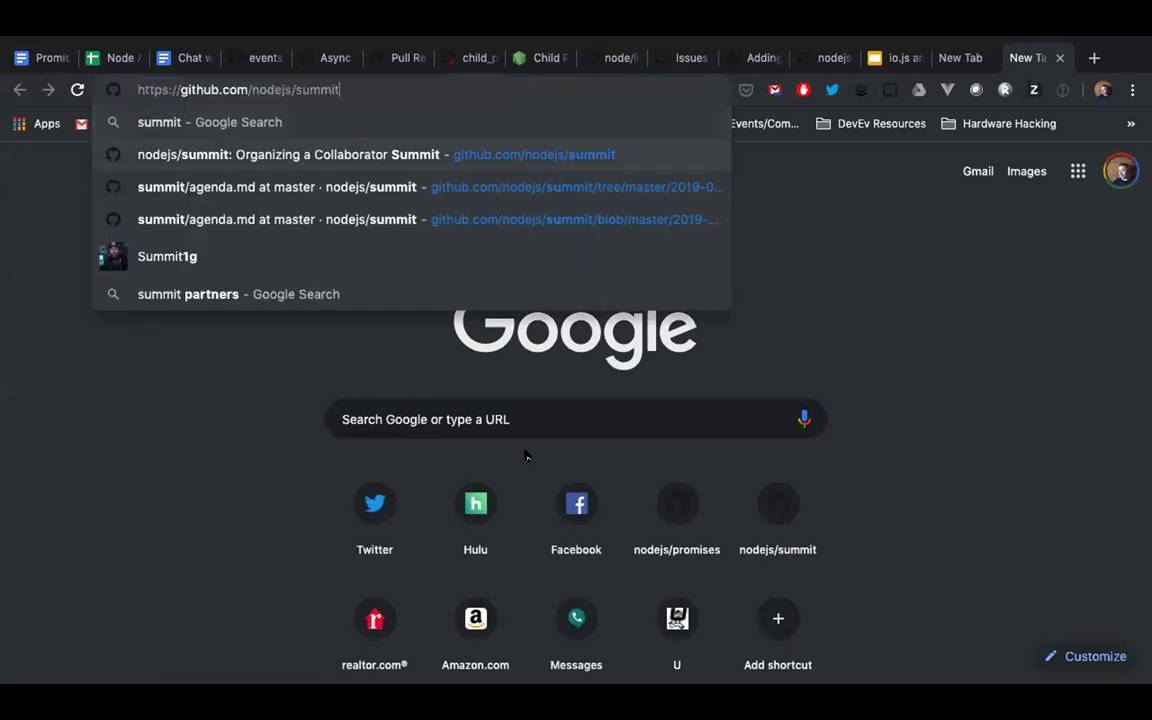
key("Return")
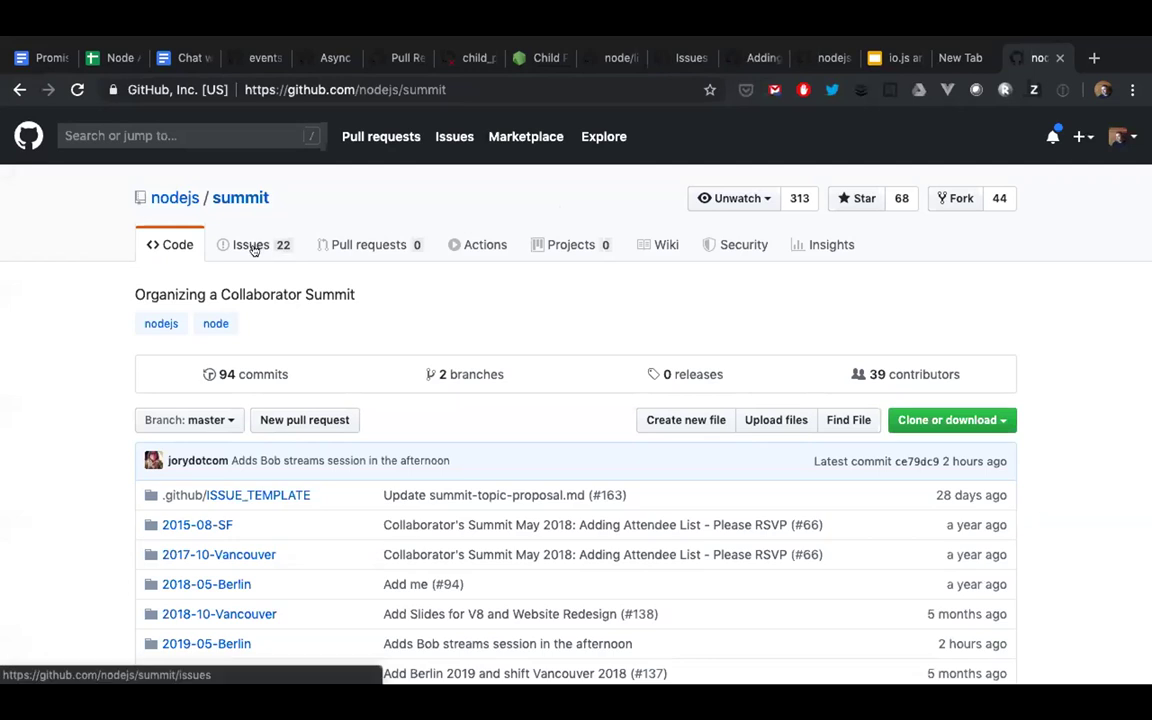
left_click(253, 249)
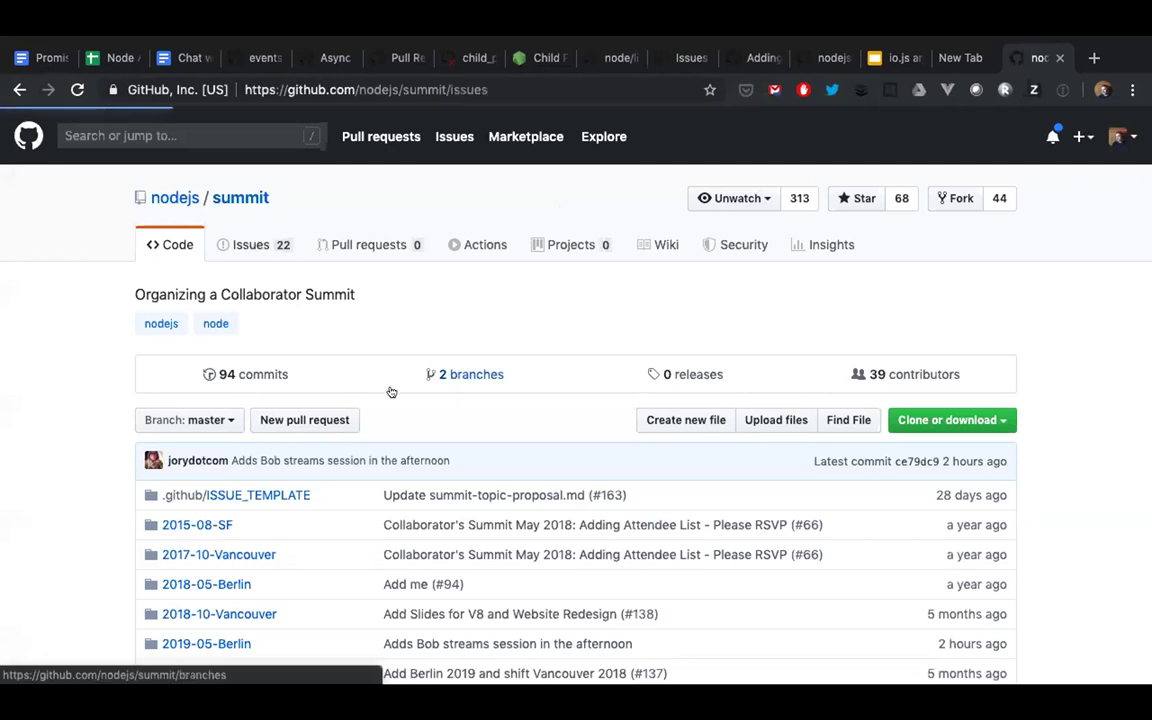
scroll(393, 391, "down", 5)
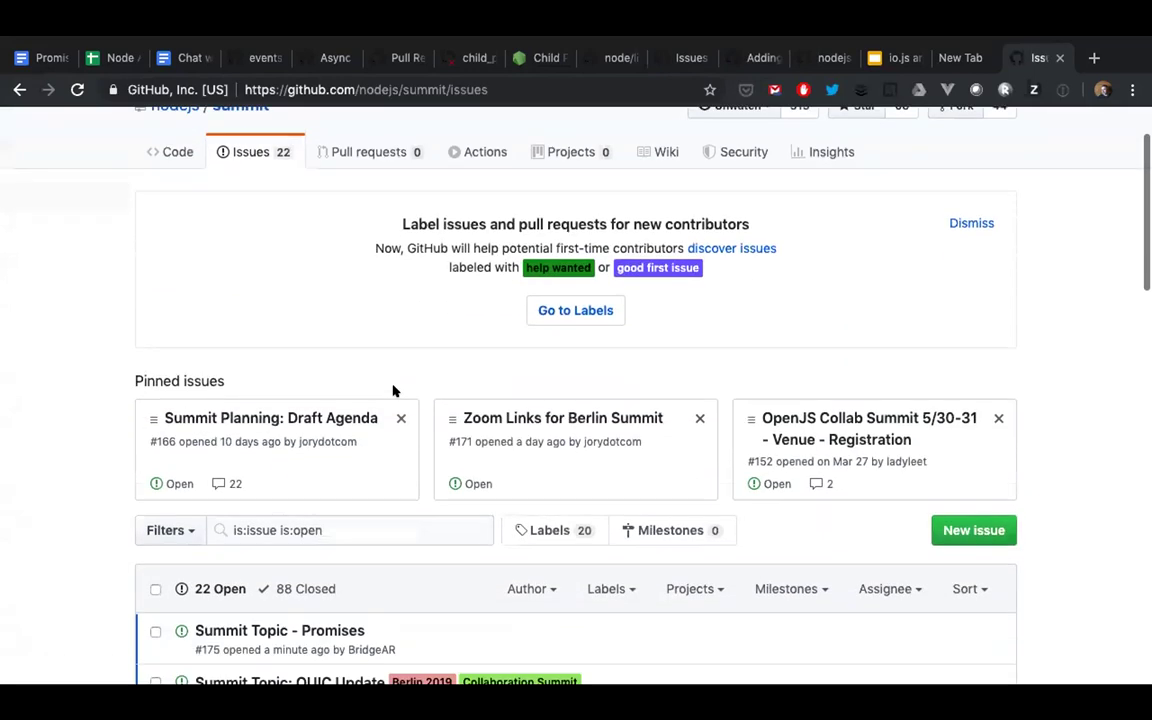
left_click(278, 474)
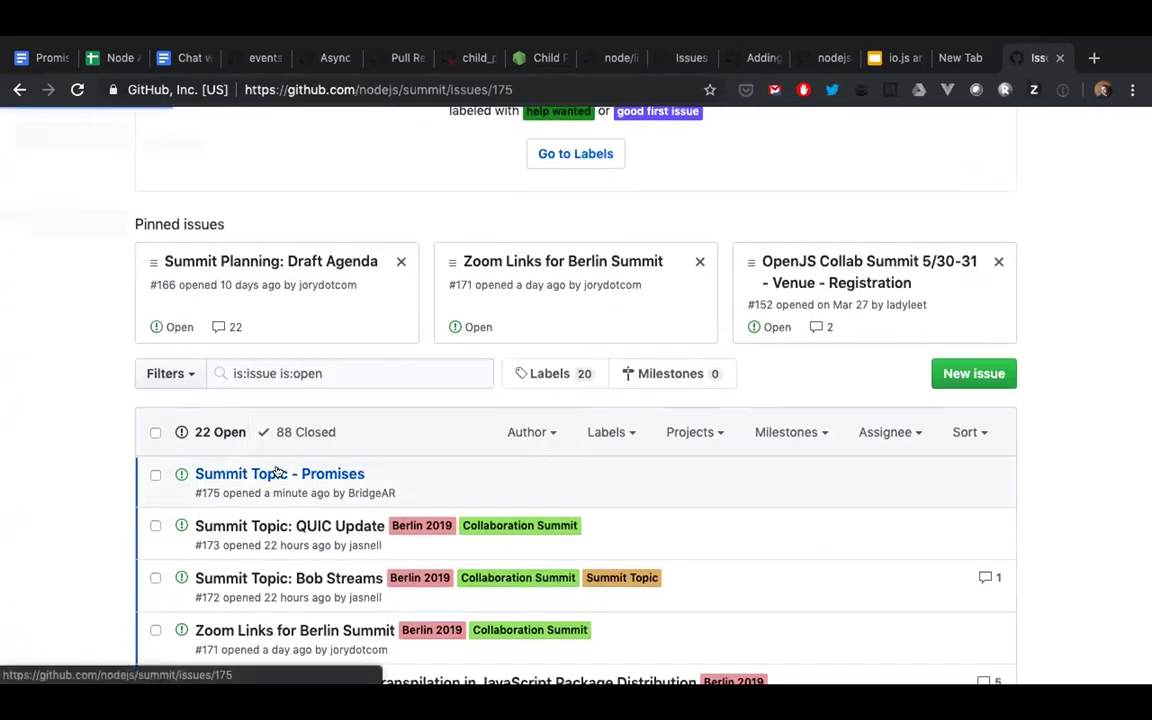
Post a comment on issue #175 reading "API List:" followed by the copied spreadsheet link
scroll(550, 503, "down", 8)
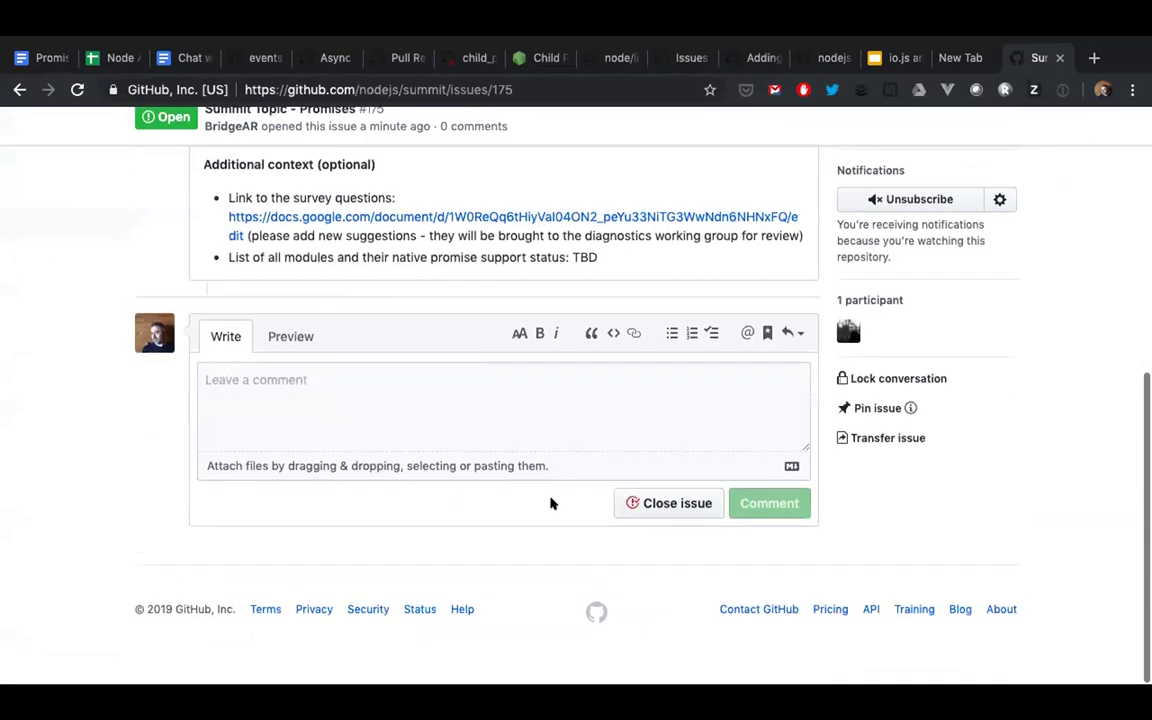
left_click(352, 405)
type("API List:")
key("ctrl+v")
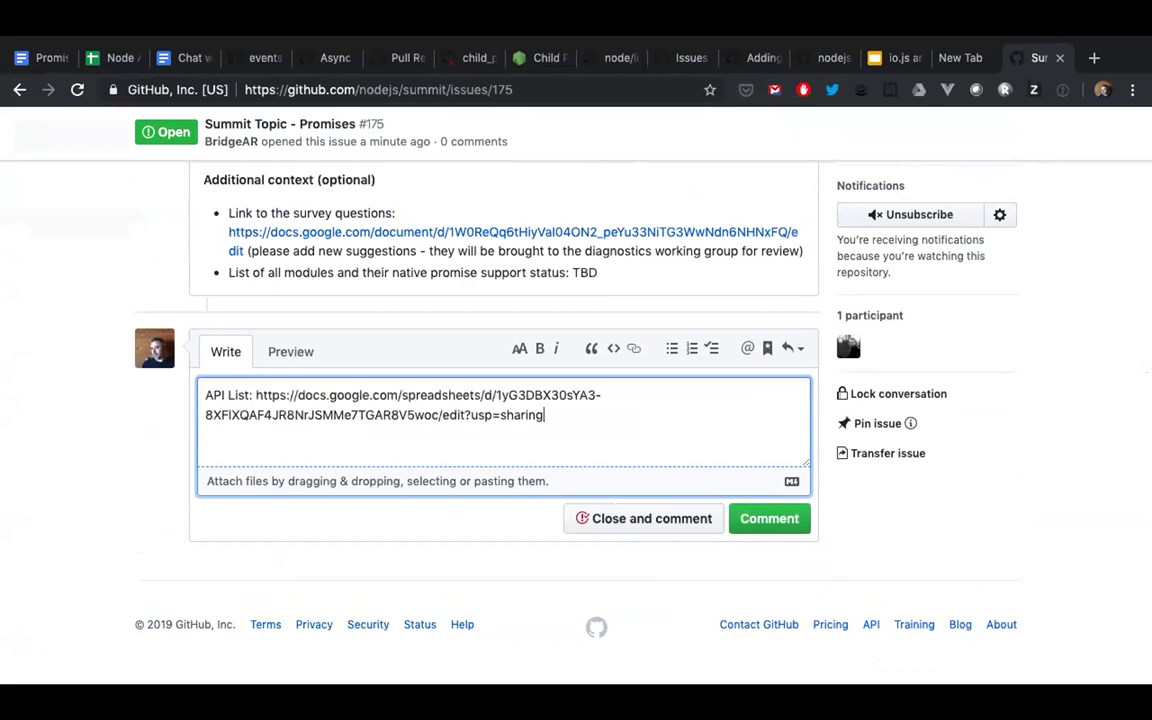
left_click(770, 519)
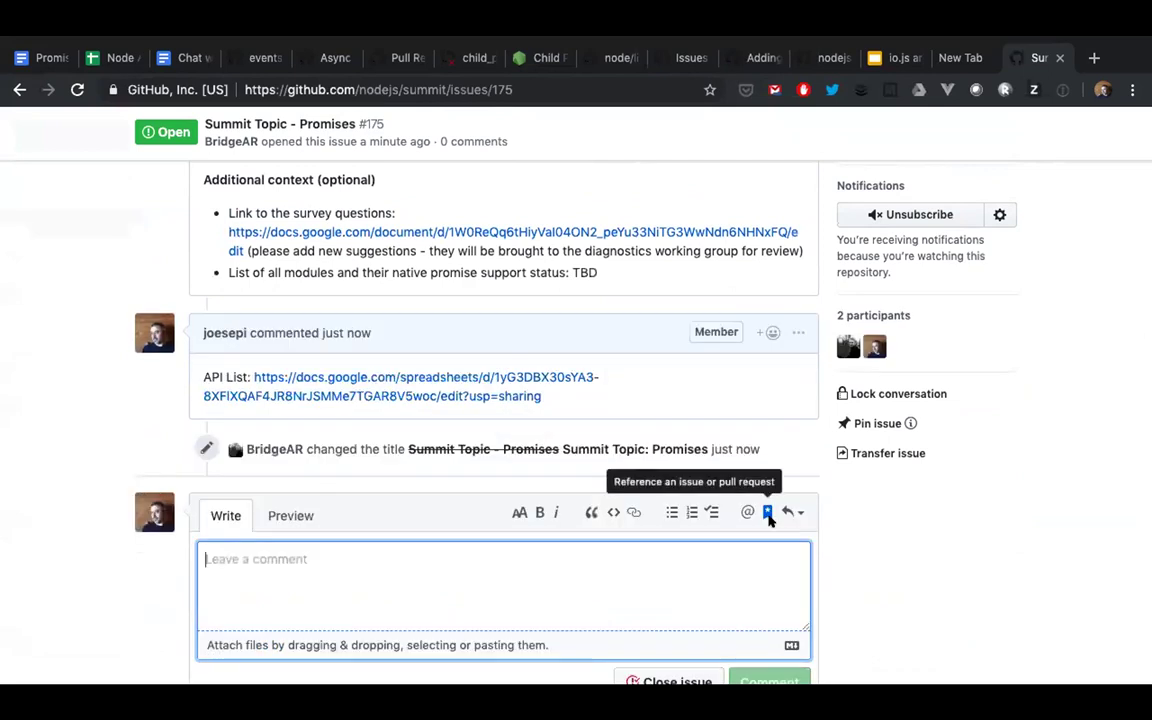
Check the description of issue #175 together with the newly posted API List comment
scroll(789, 433, "up", 5)
scroll(789, 433, "up", 2)
scroll(789, 433, "down", 3)
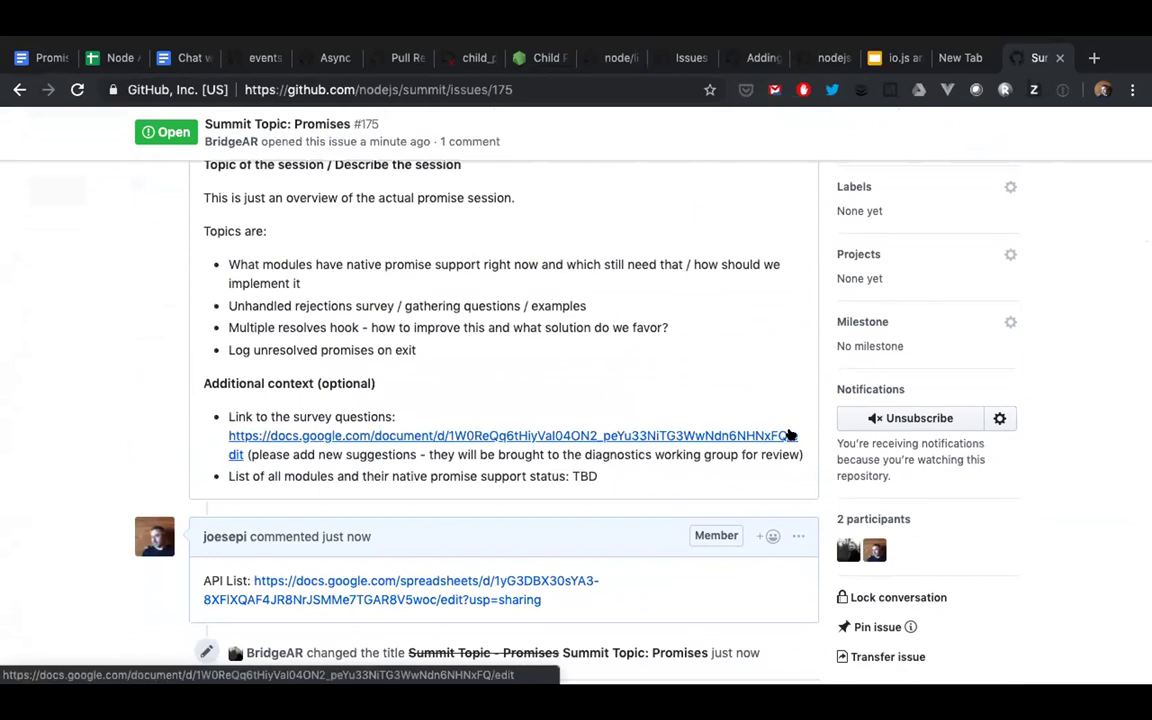
scroll(789, 435, "up", 1)
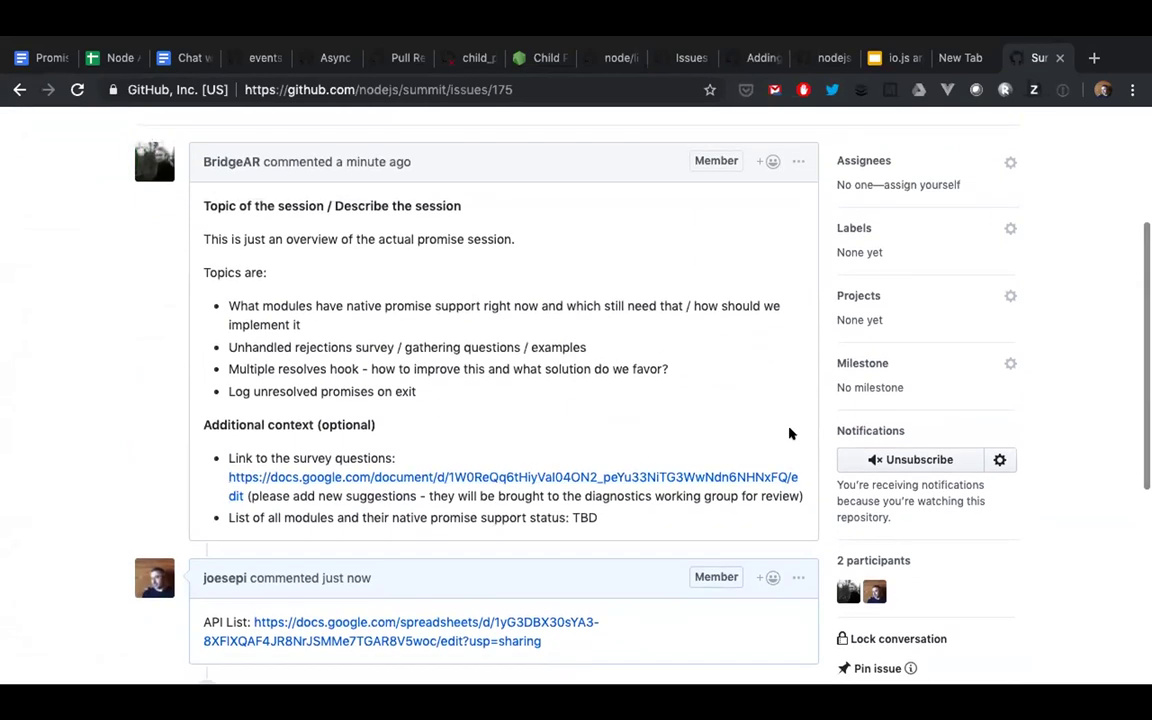
Glance at the Node APIs spreadsheet and the open nodejs/node pull requests, and return to summit issue #175
left_click(116, 58)
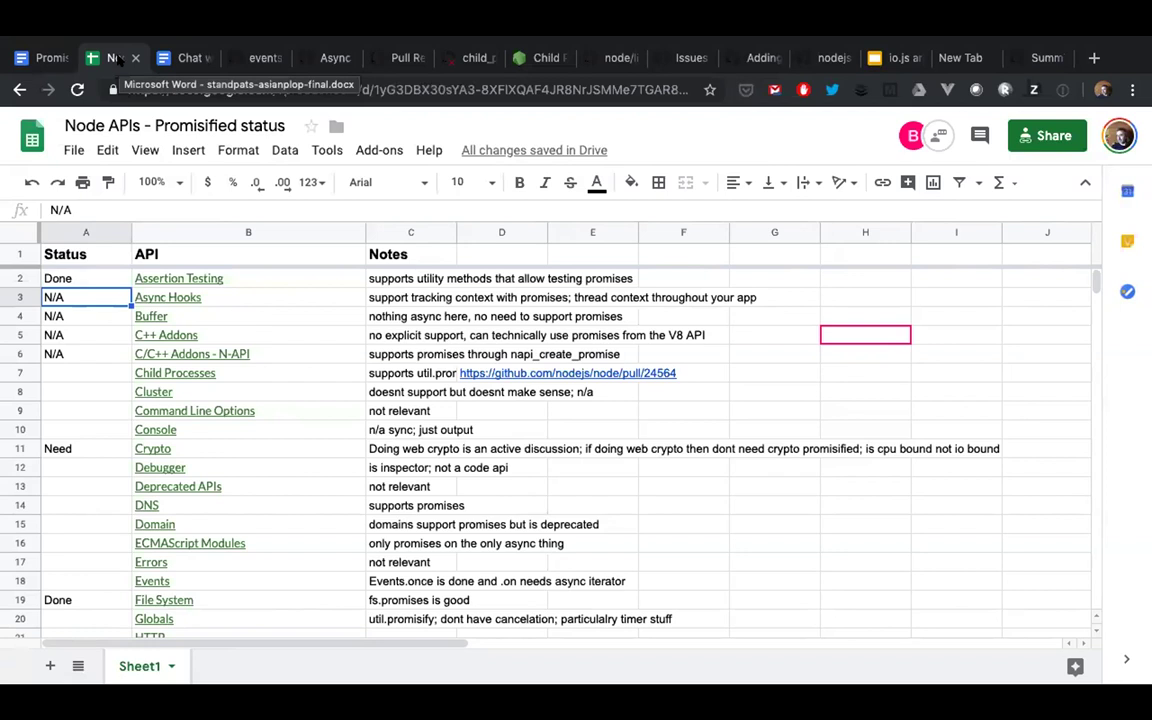
left_click(400, 58)
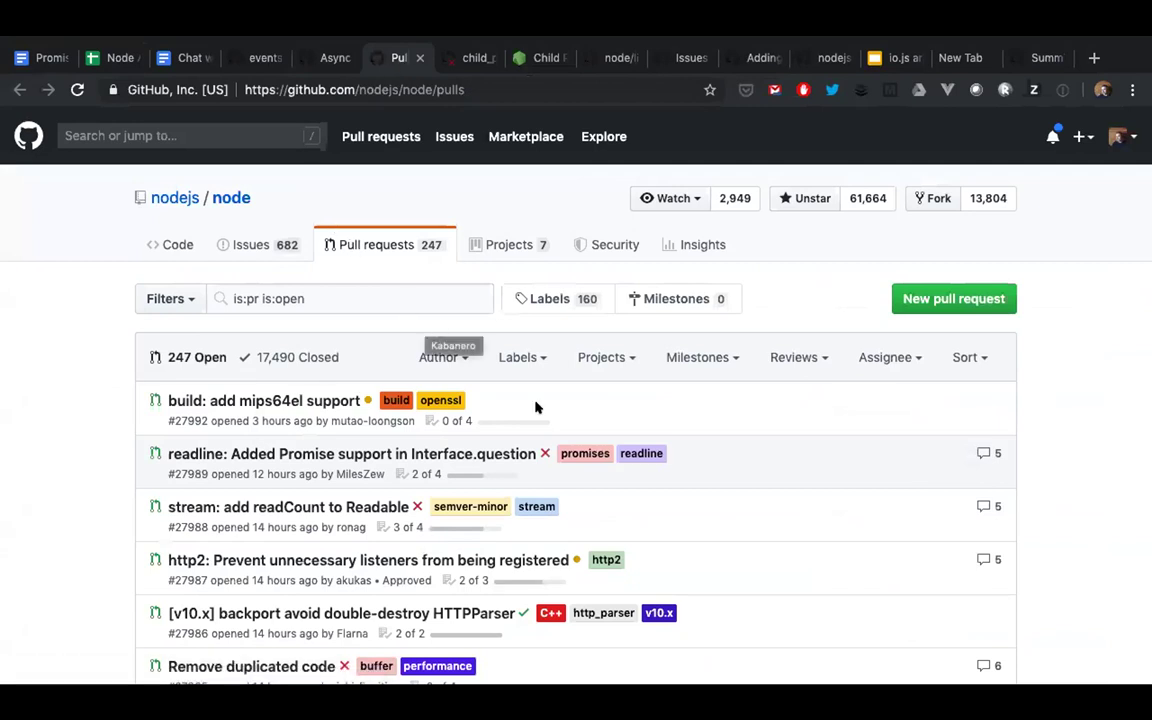
scroll(535, 405, "down", 4)
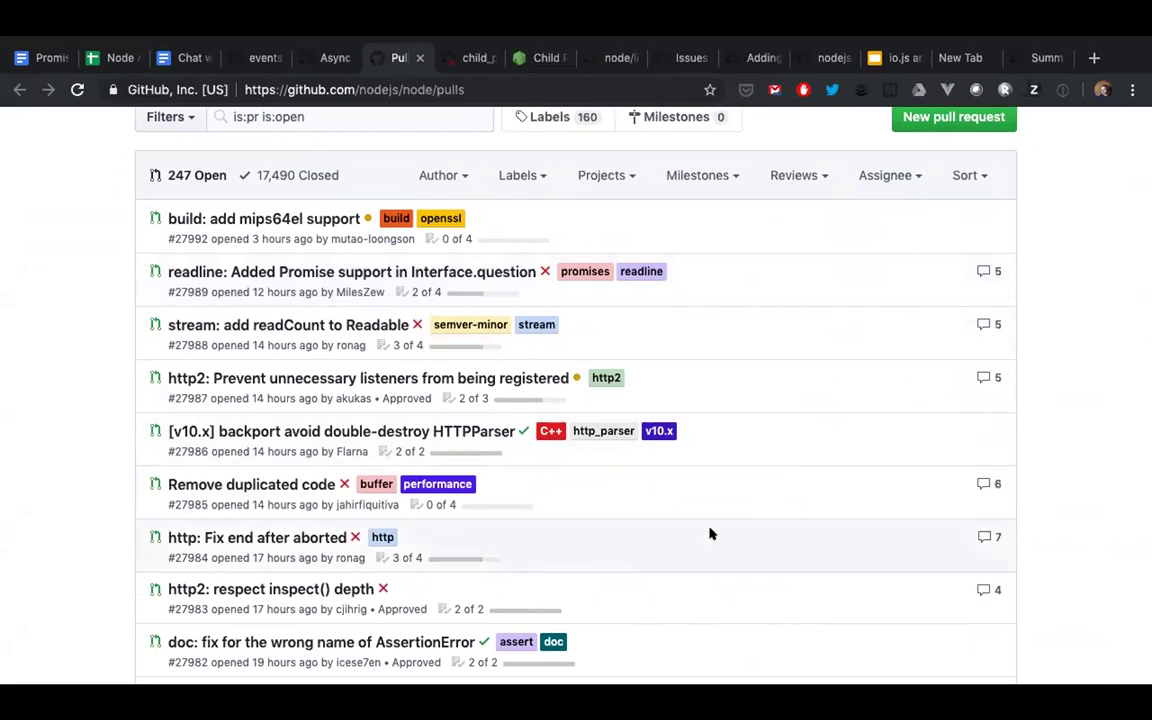
scroll(710, 534, "down", 2)
scroll(700, 525, "up", 6)
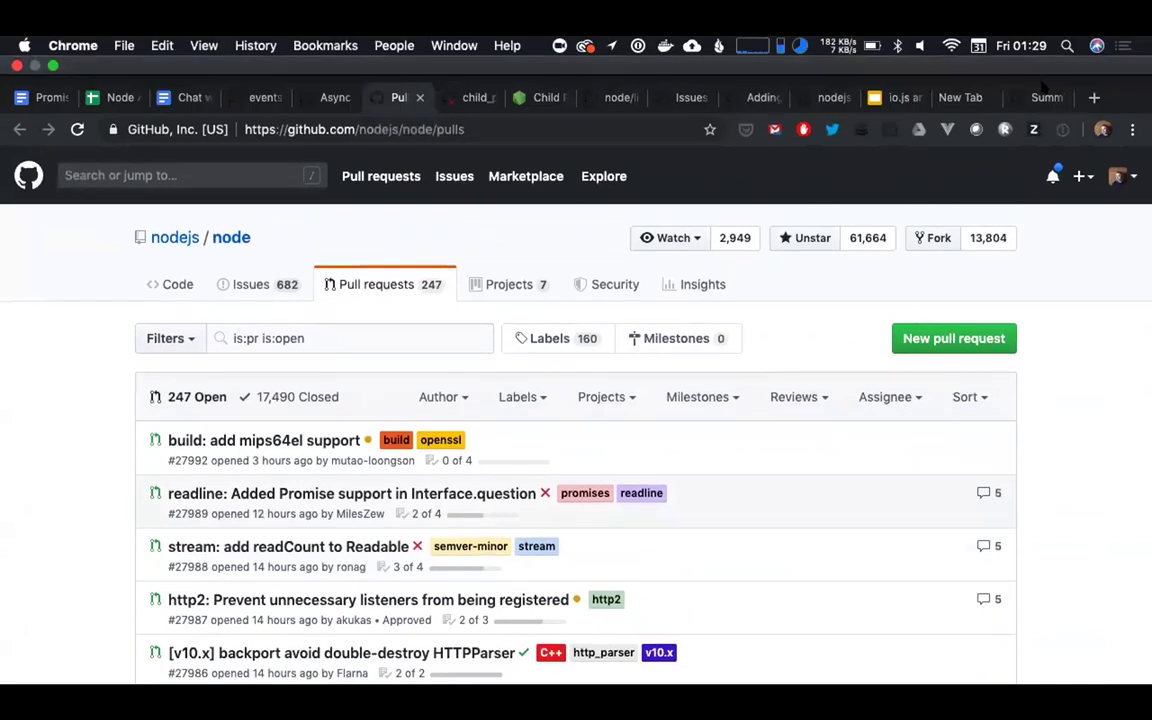
left_click(1040, 95)
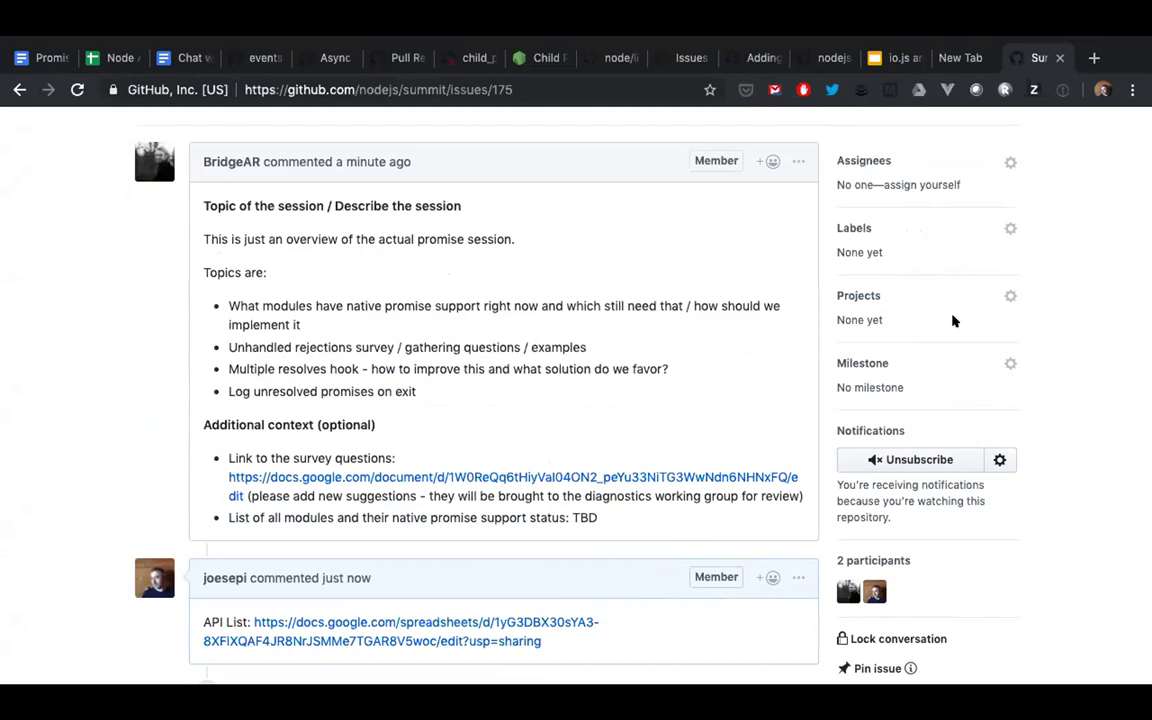
Read through the session topics and additional context of issue #175, and look at its linked survey questions document
scroll(953, 320, "up", 1)
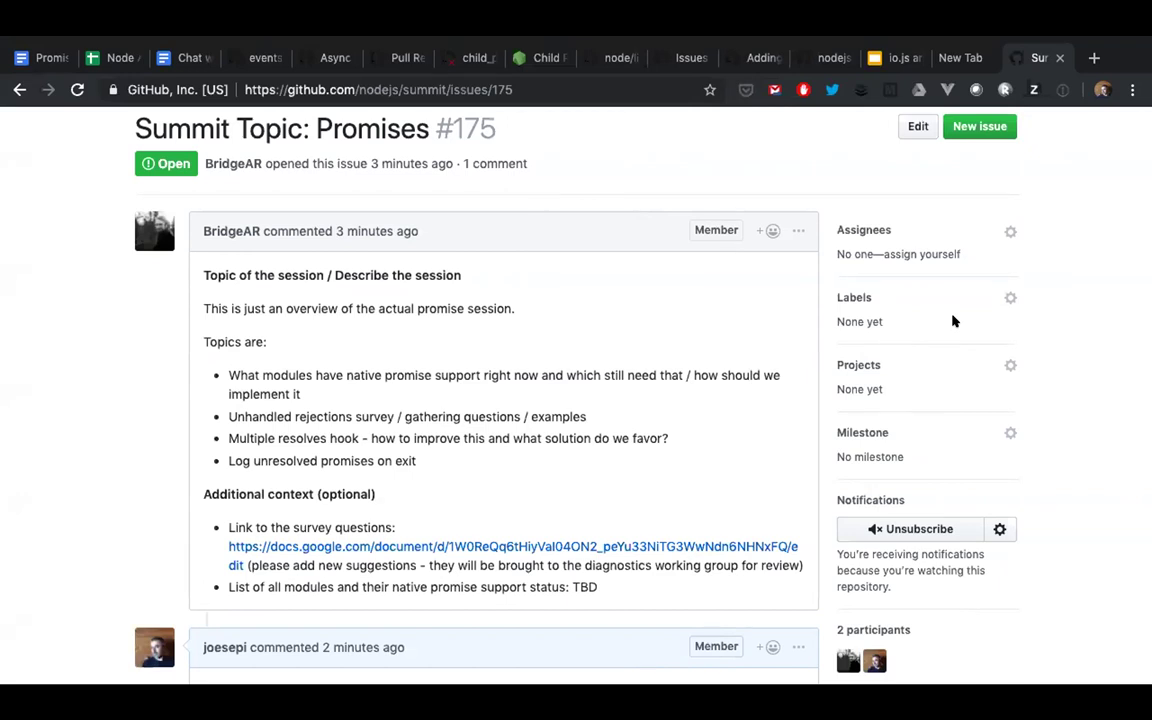
scroll(953, 321, "down", 5)
scroll(953, 321, "up", 3)
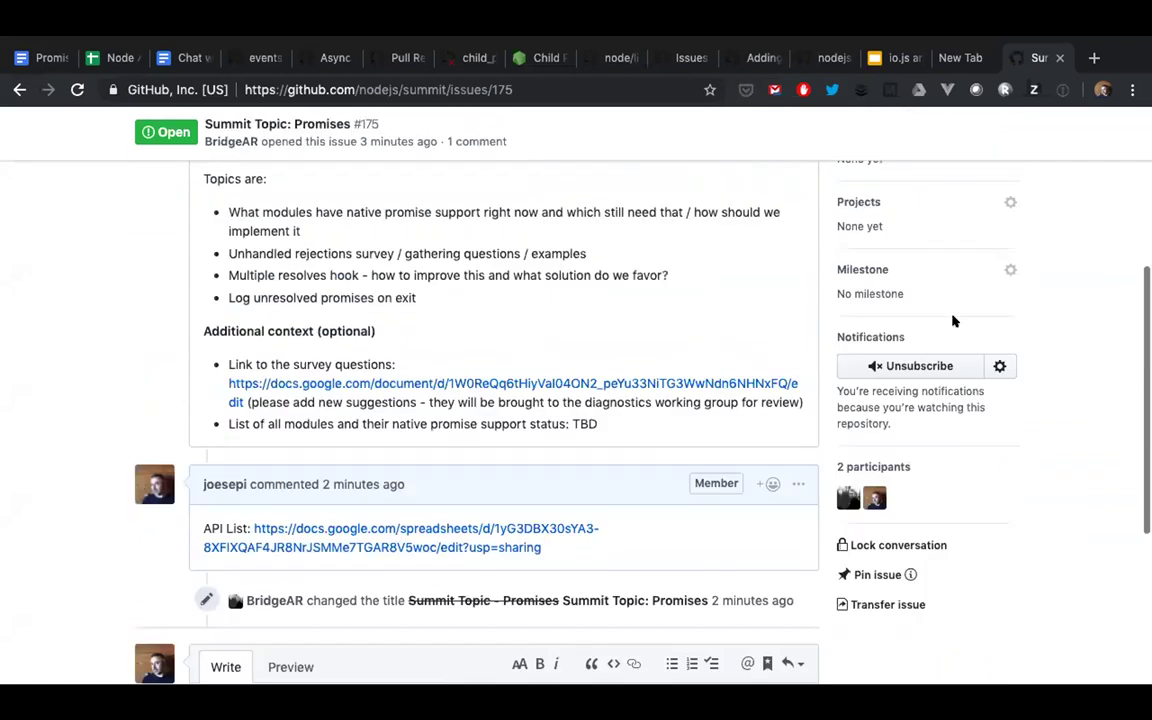
scroll(953, 321, "up", 2)
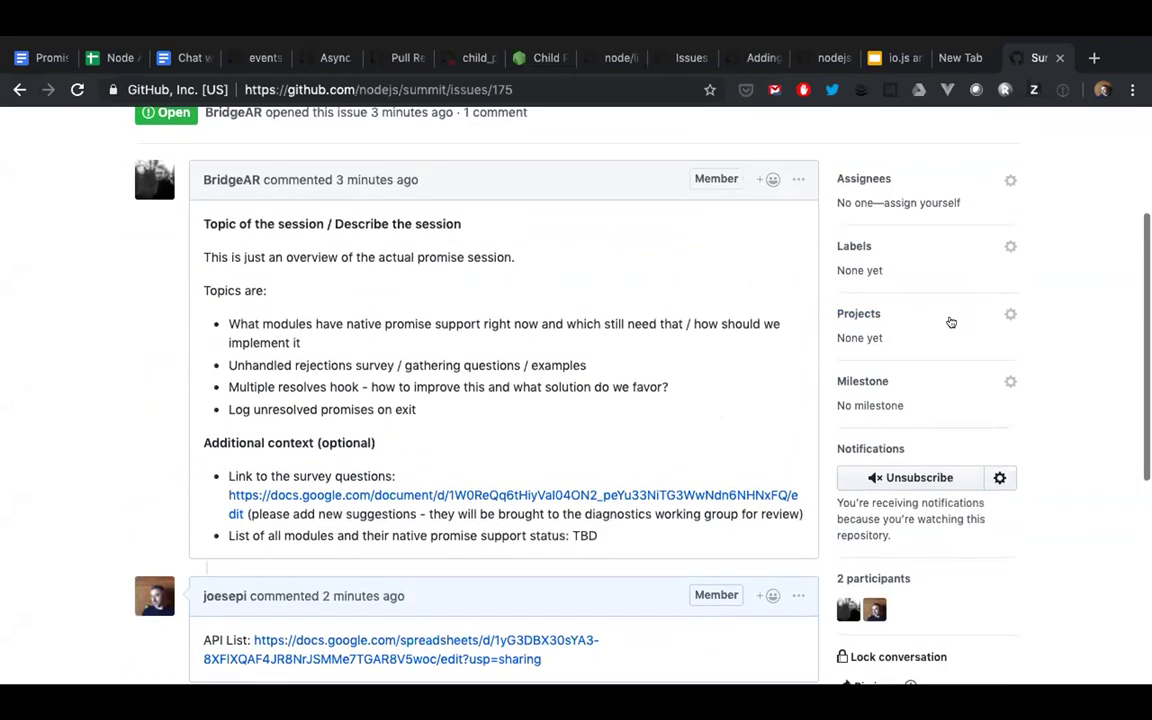
scroll(951, 322, "up", 1)
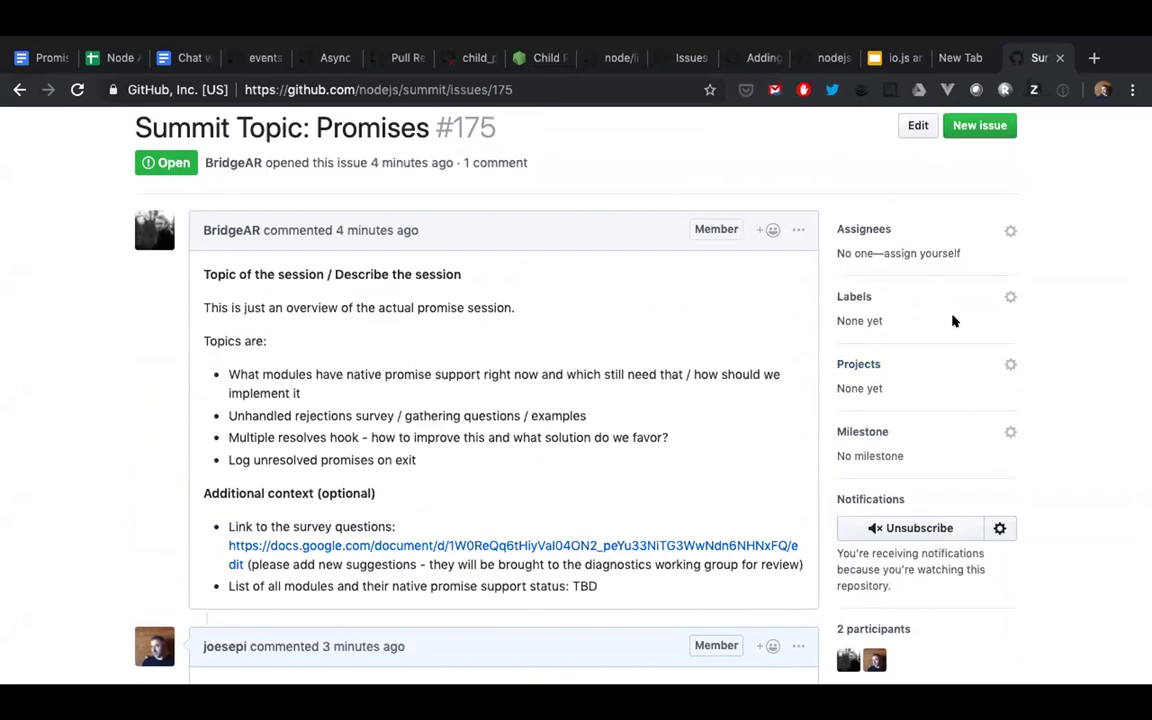
scroll(953, 321, "down", 2)
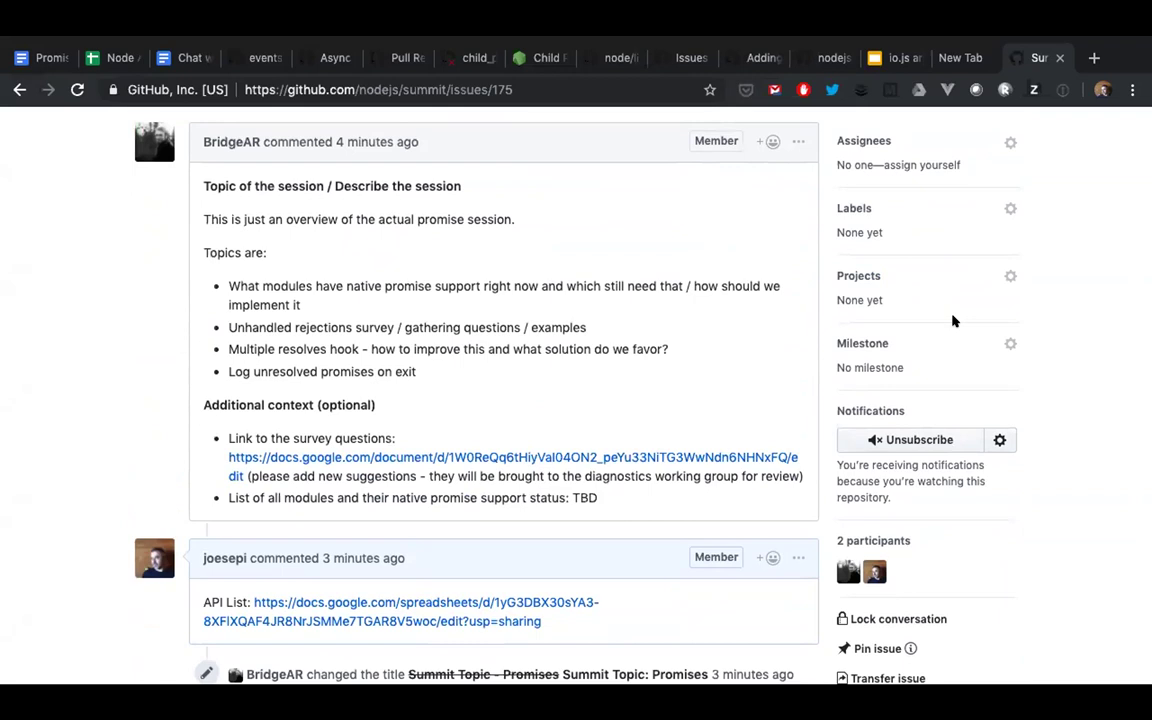
scroll(953, 321, "down", 2)
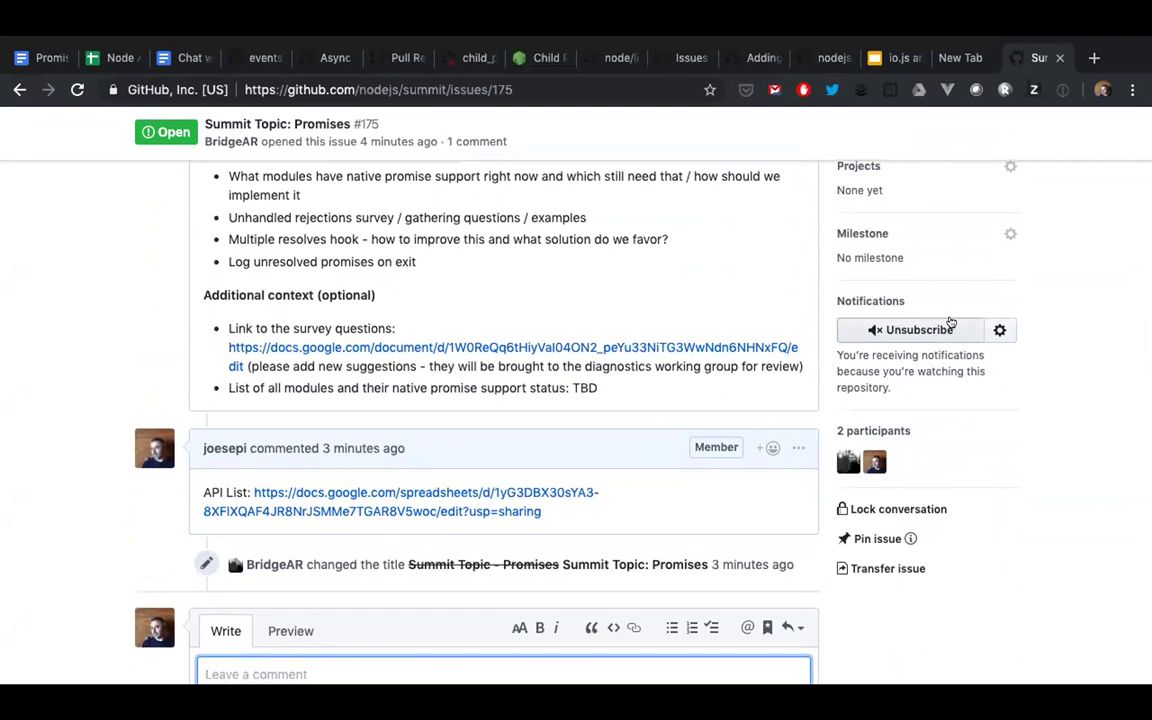
scroll(951, 322, "up", 1)
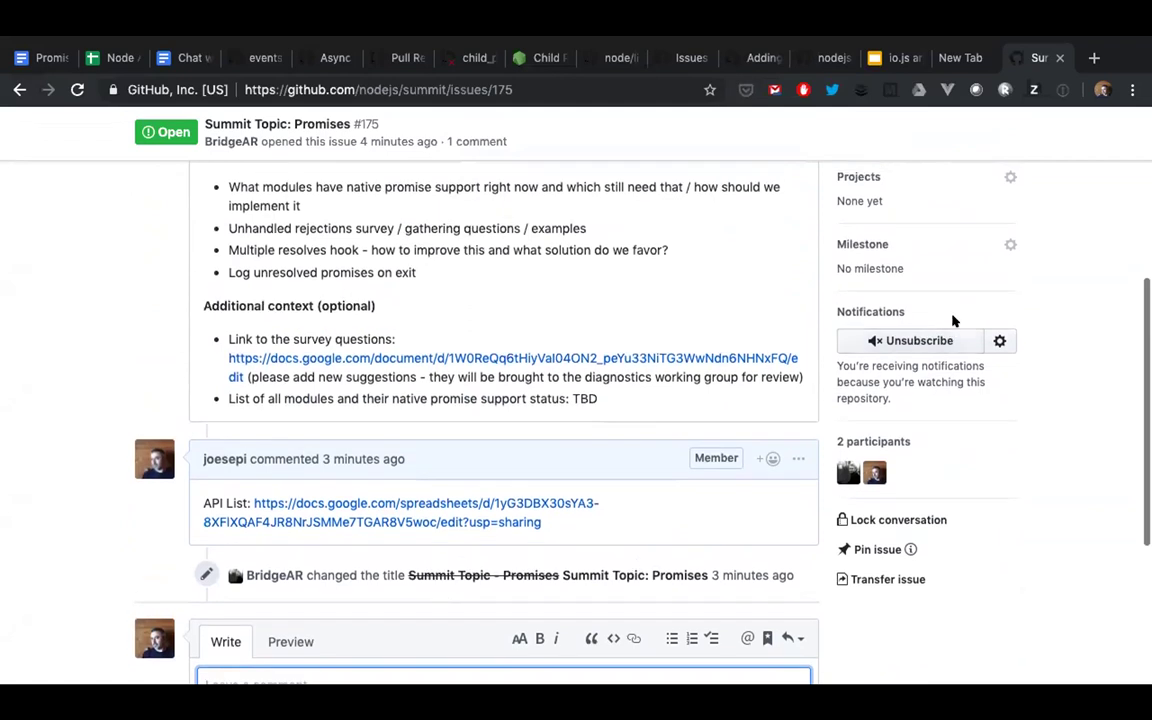
scroll(953, 320, "up", 5)
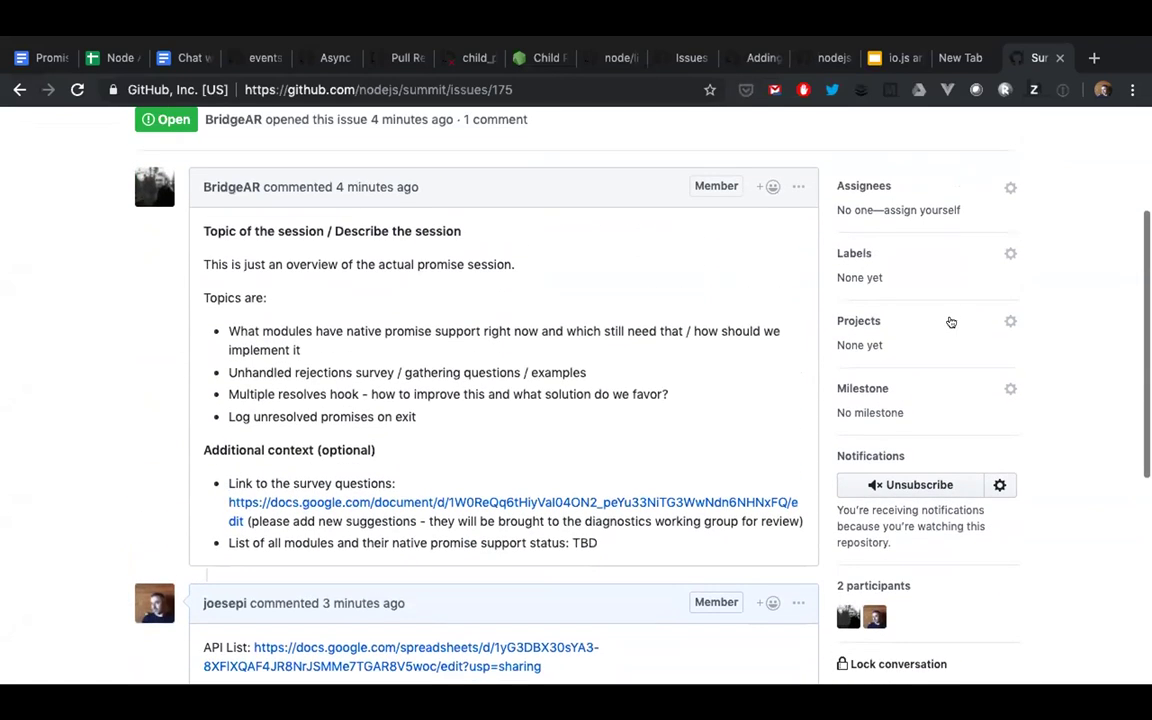
scroll(953, 320, "down", 1)
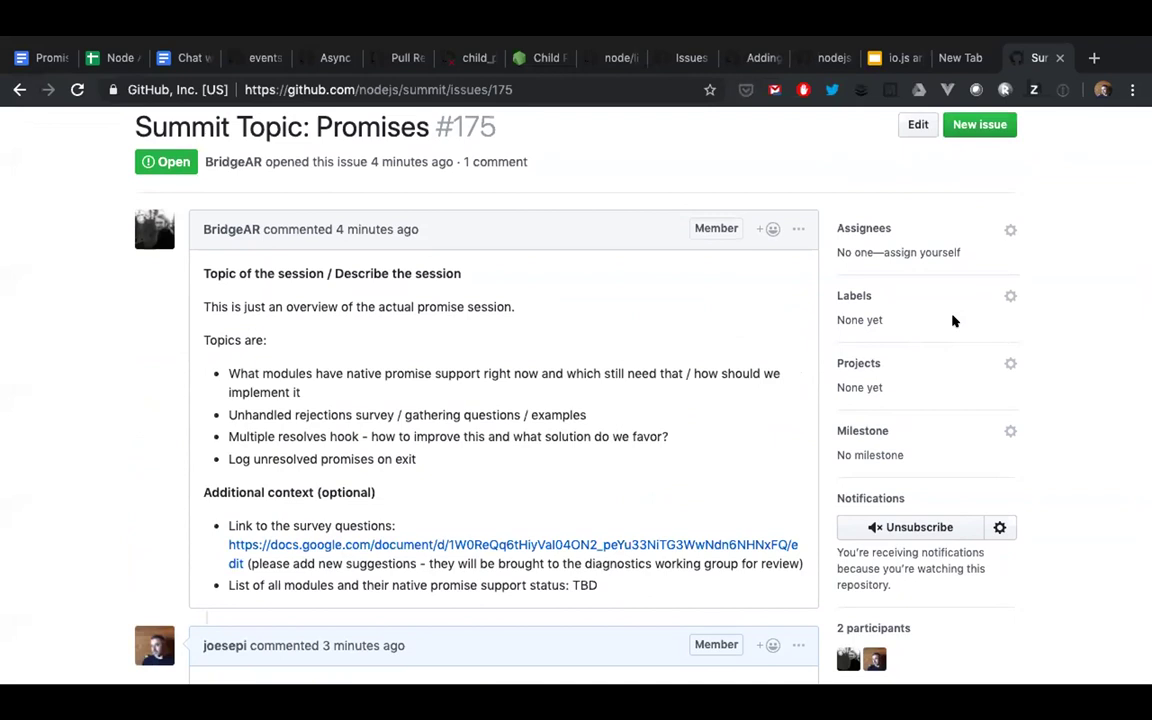
left_click(480, 548)
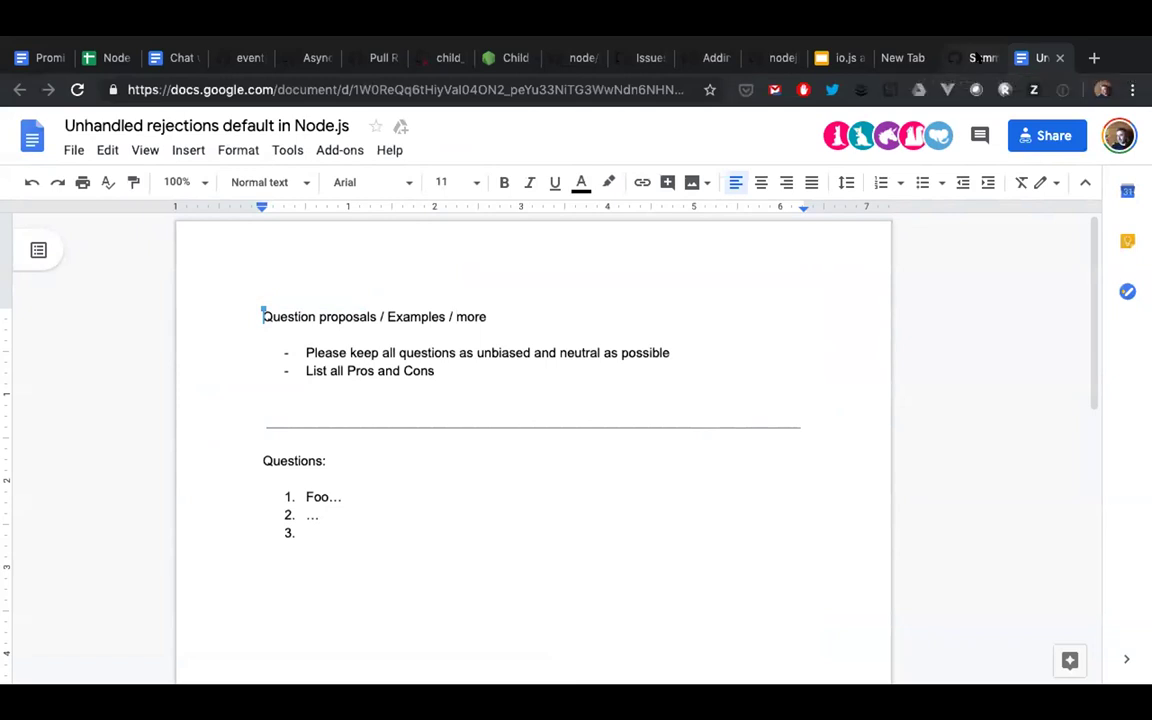
left_click(975, 57)
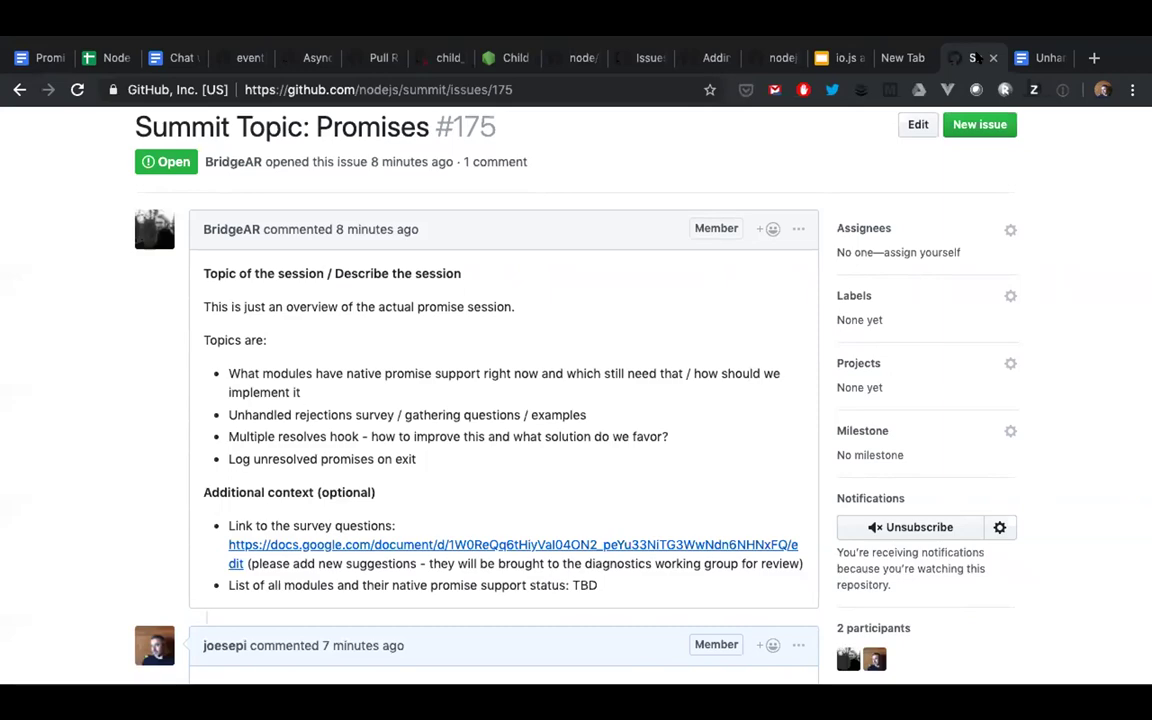
Open the macOS Displays preferences to view the display mirroring settings, and switch back to issue #175 in Chrome
key("super+space")
type("dis")
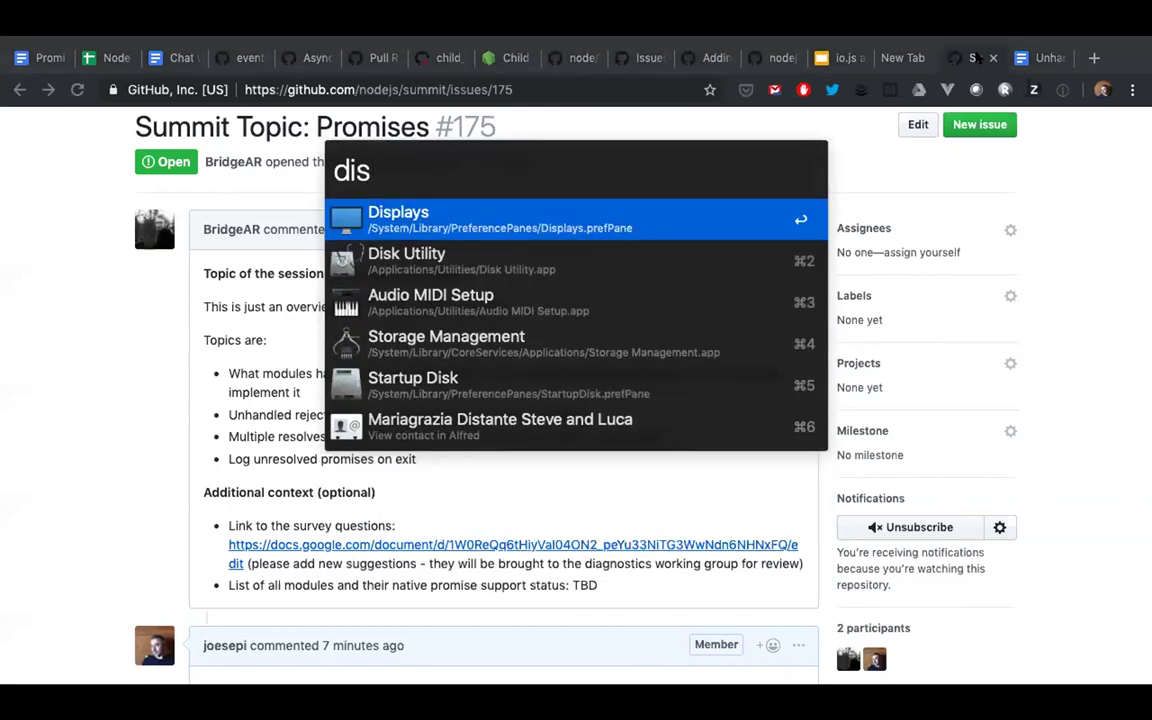
key("Return")
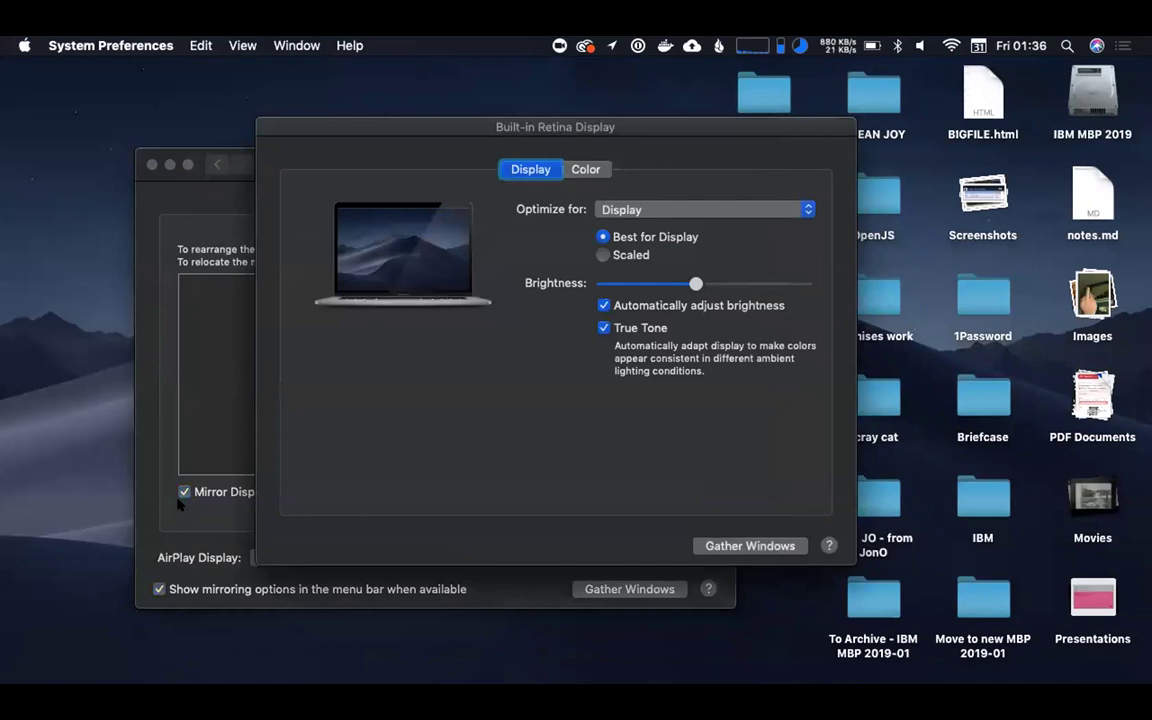
key("ctrl+Right")
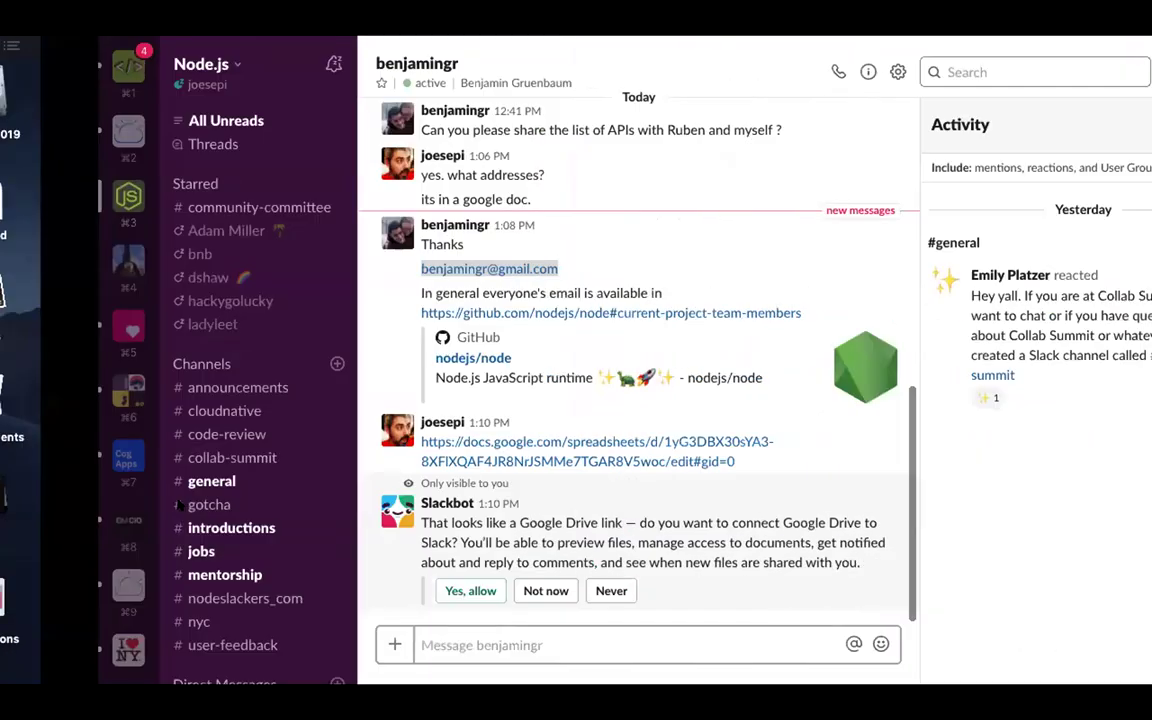
key("ctrl+Right")
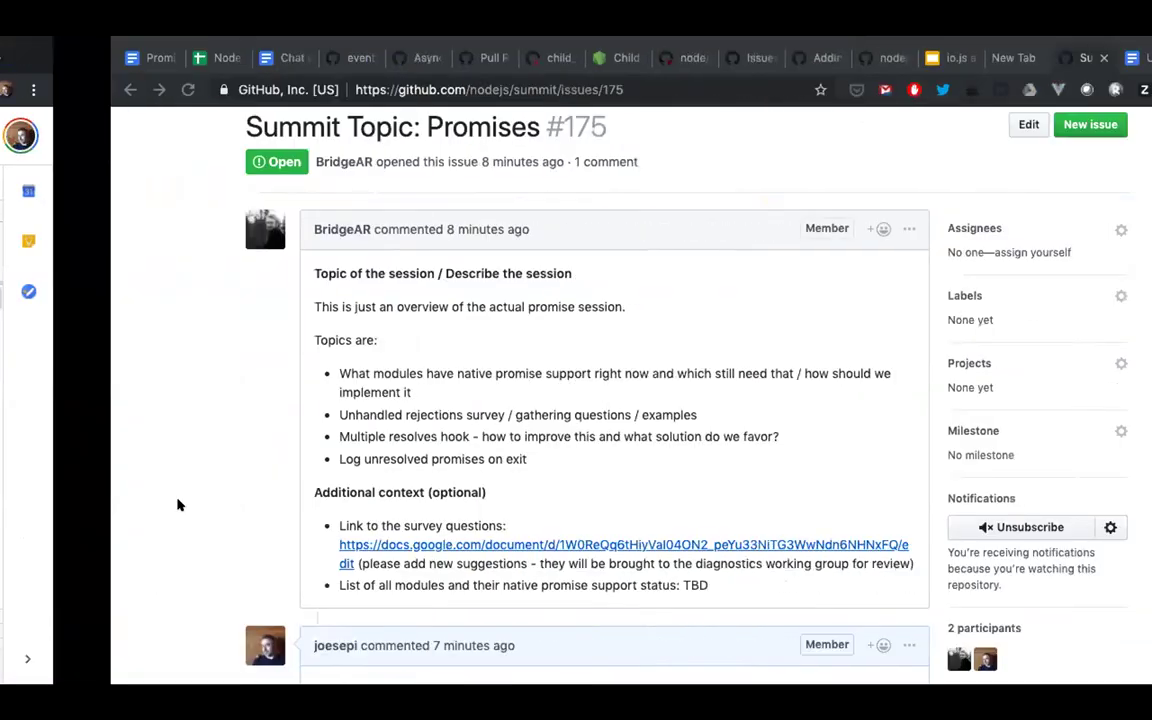